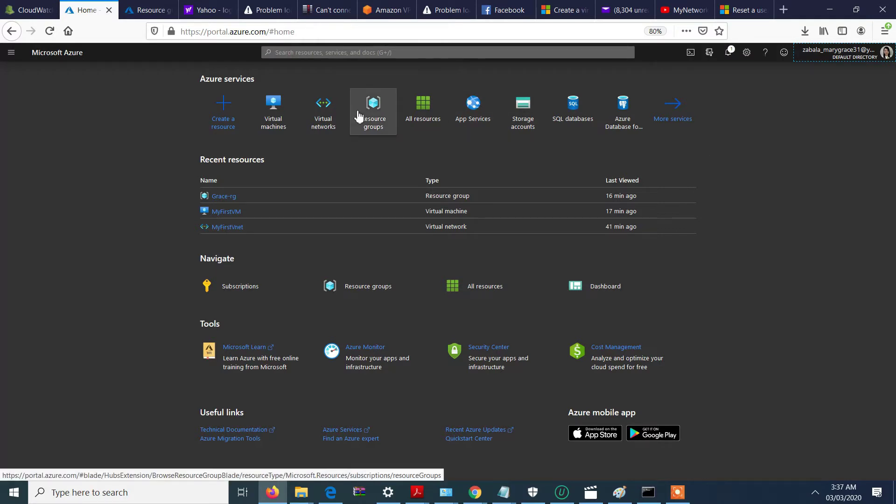
Step: Search the portal for "res" to open the Resource groups list, and check the portal notifications
click(12, 52)
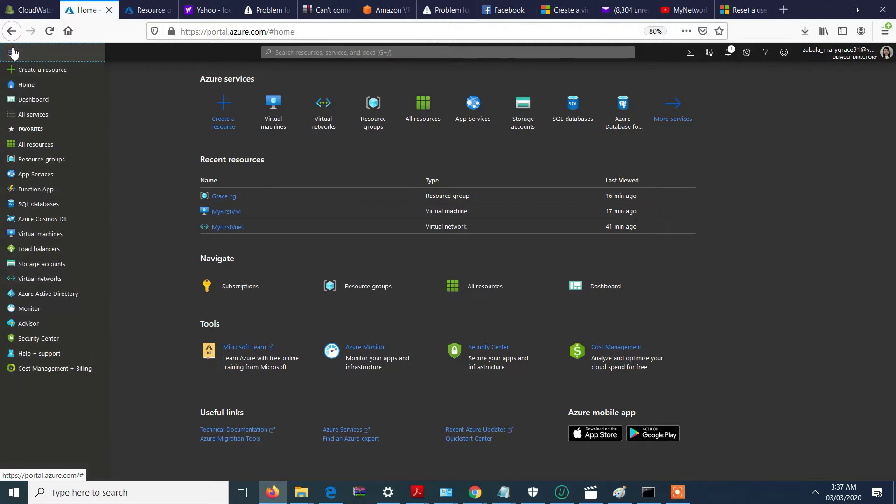
click(48, 116)
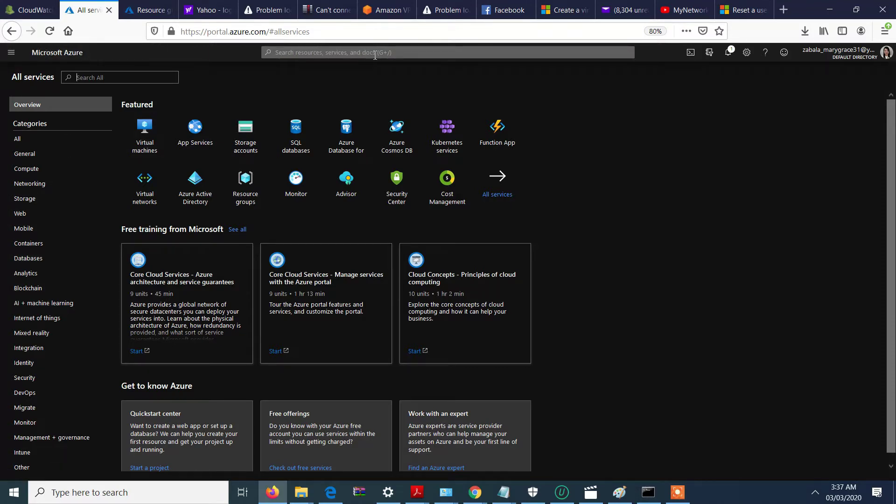
click(312, 57)
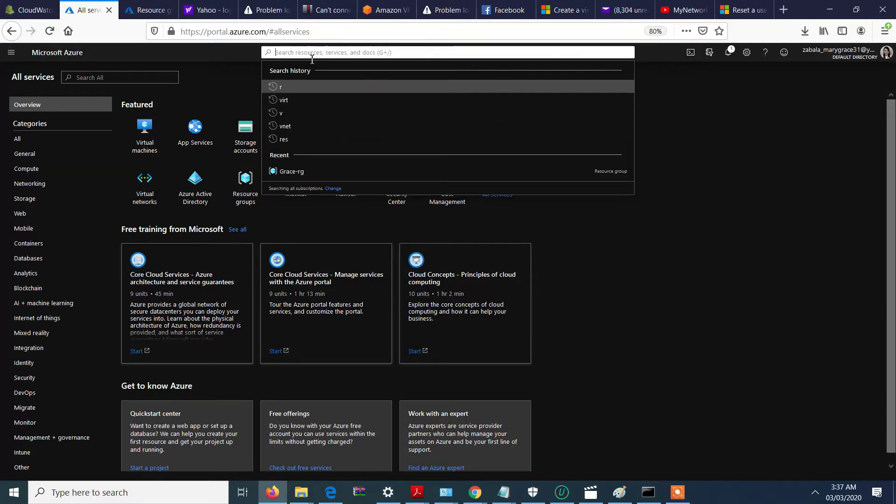
text(res)
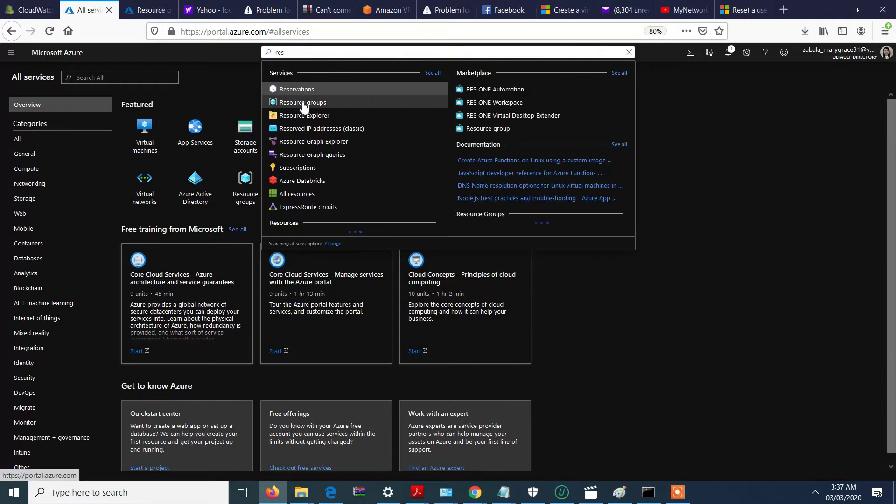
click(302, 104)
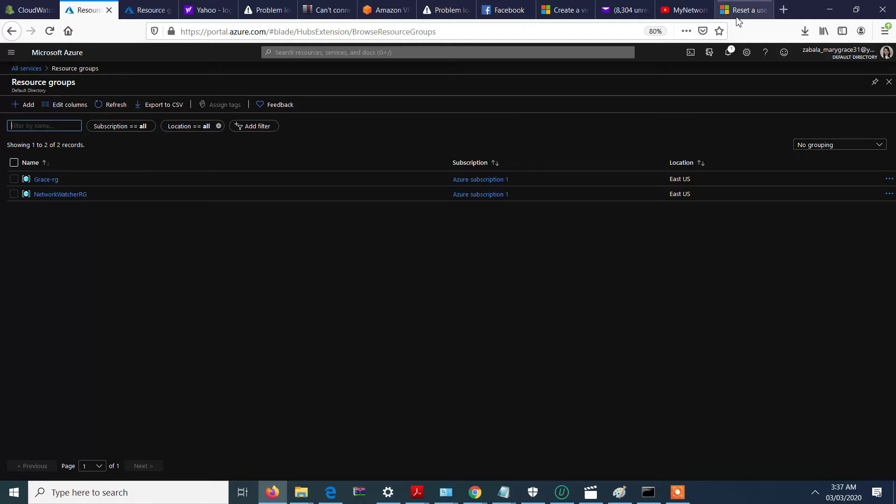
click(728, 52)
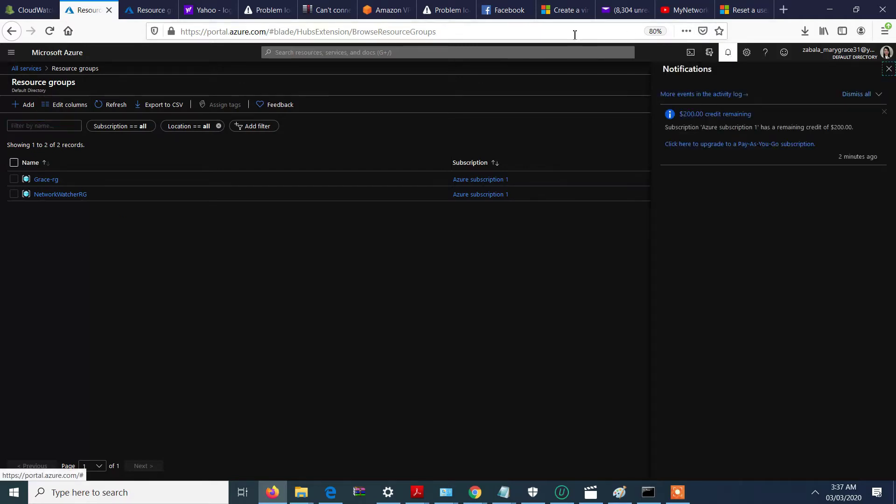
Step: Create a resource group named MyFirstVnet-rg in the (US) East US region under Azure subscription 1
click(35, 112)
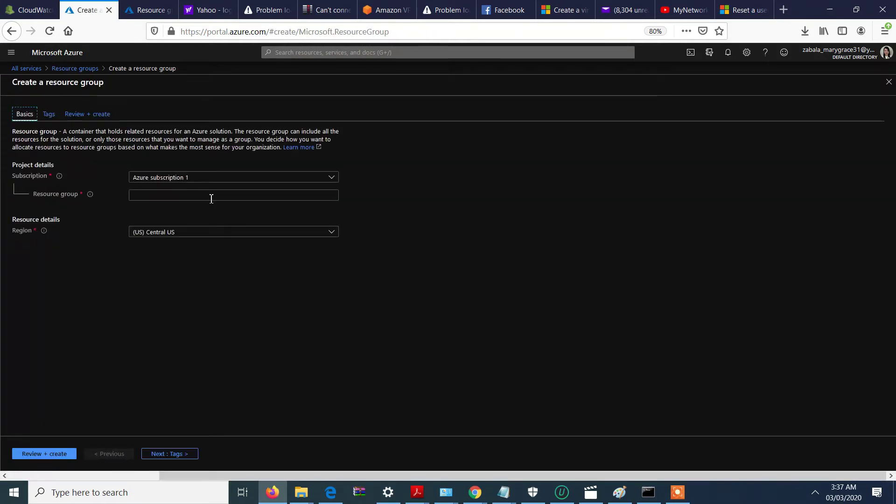
click(212, 198)
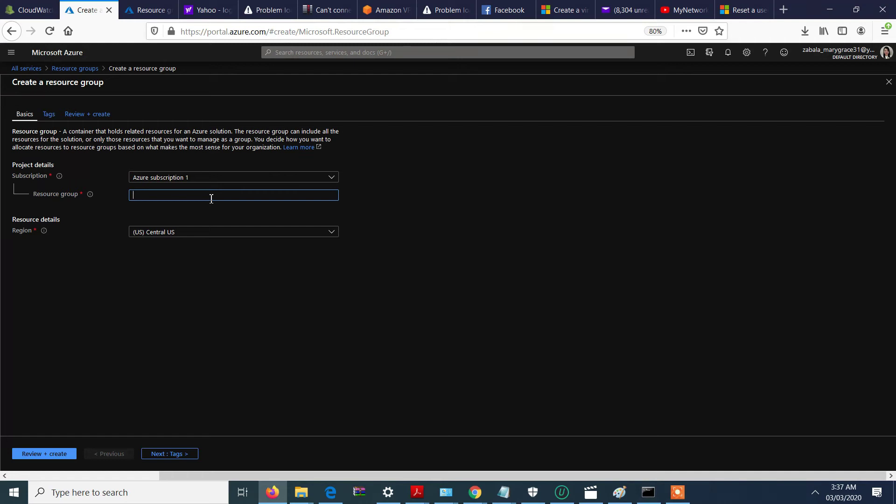
text(MyFirstVnet-rg)
click(203, 239)
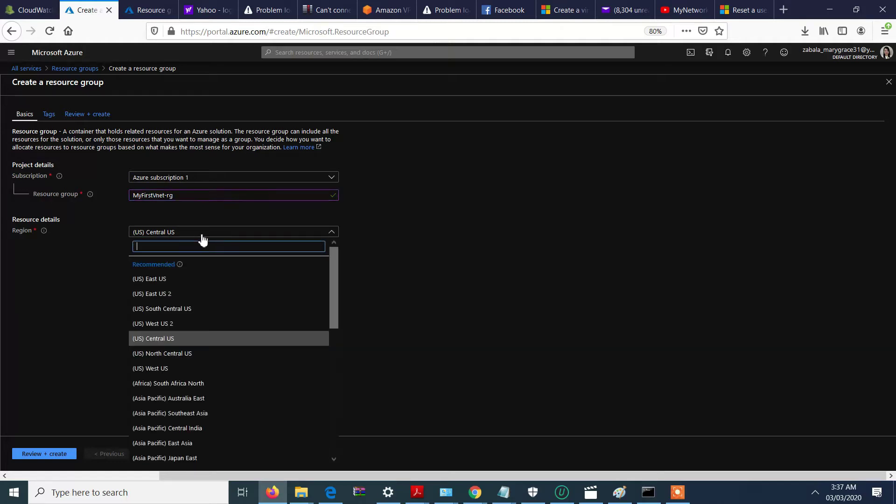
click(162, 282)
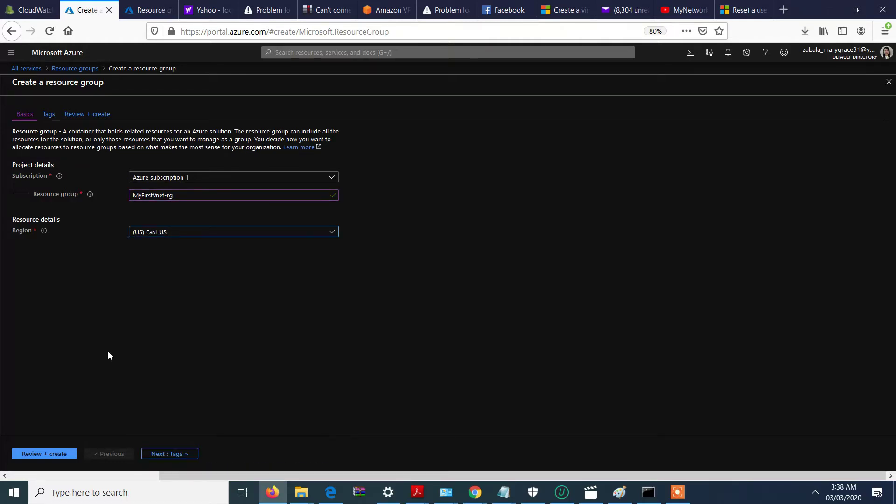
click(58, 453)
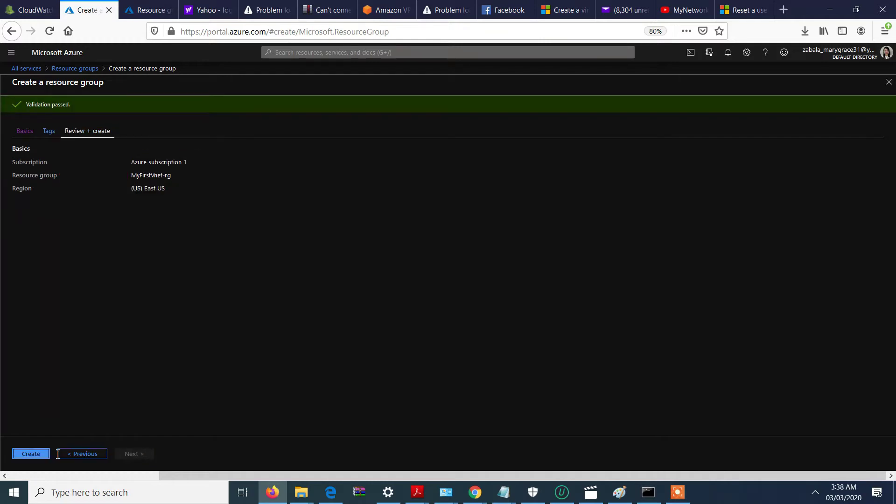
click(38, 452)
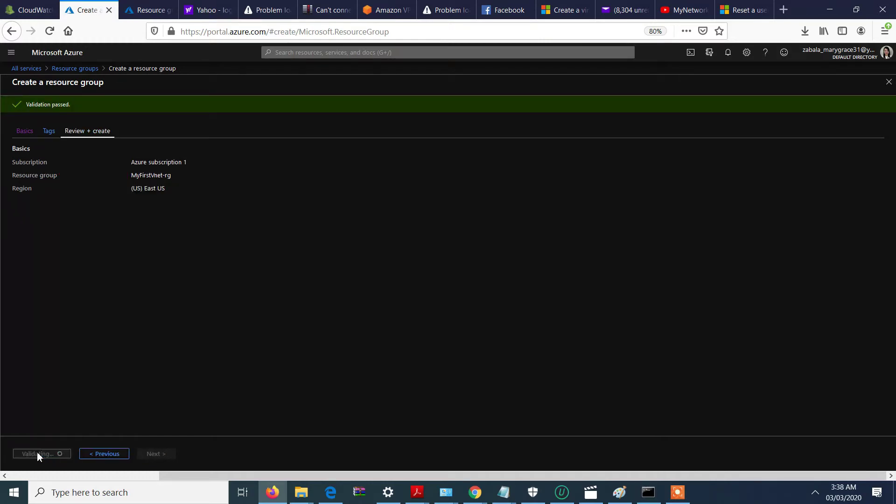
Step: Open the new MyFirstVnet-rg resource group from its creation notification
click(680, 497)
click(627, 393)
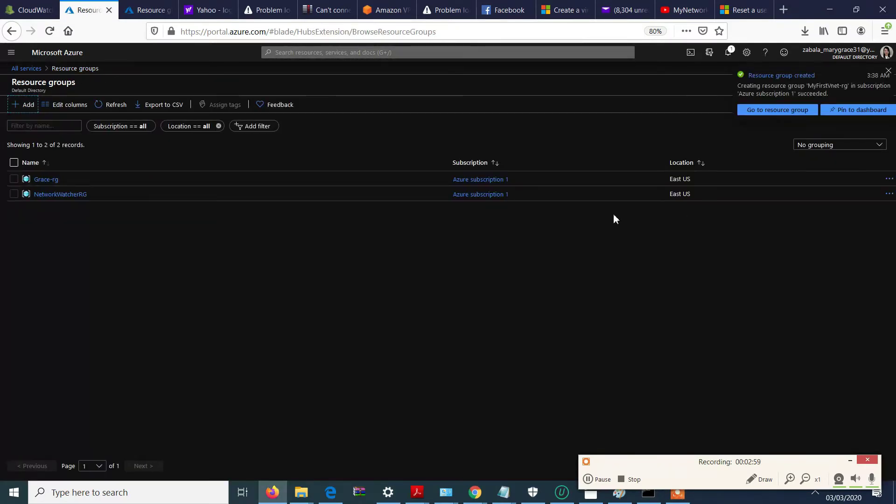
click(729, 53)
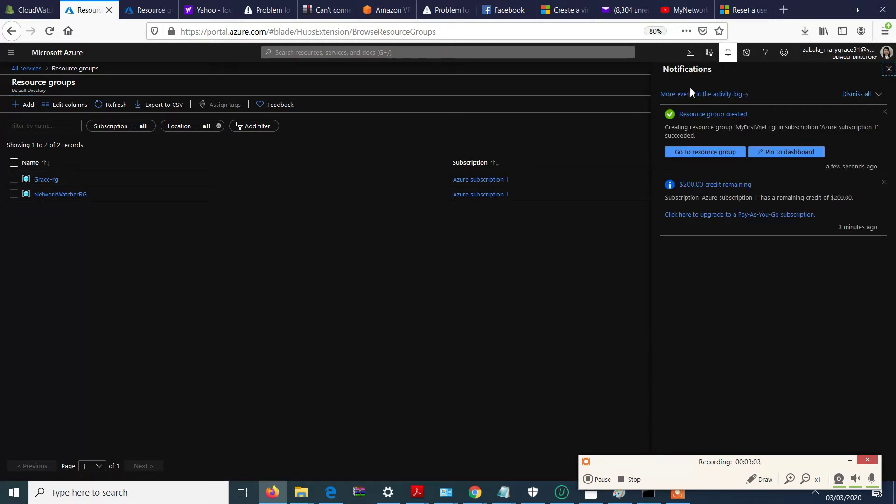
click(713, 116)
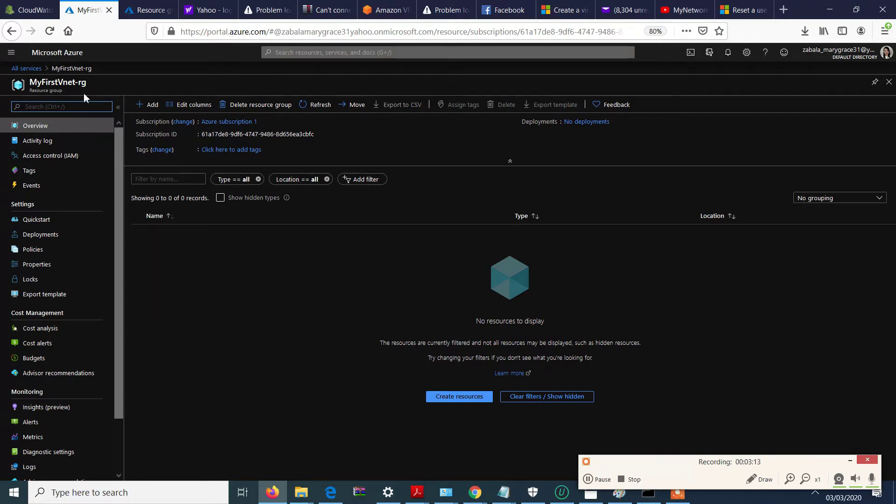
Step: Search the portal for "vnet", open Virtual networks and start creating a new virtual network
mouse_move(503, 492)
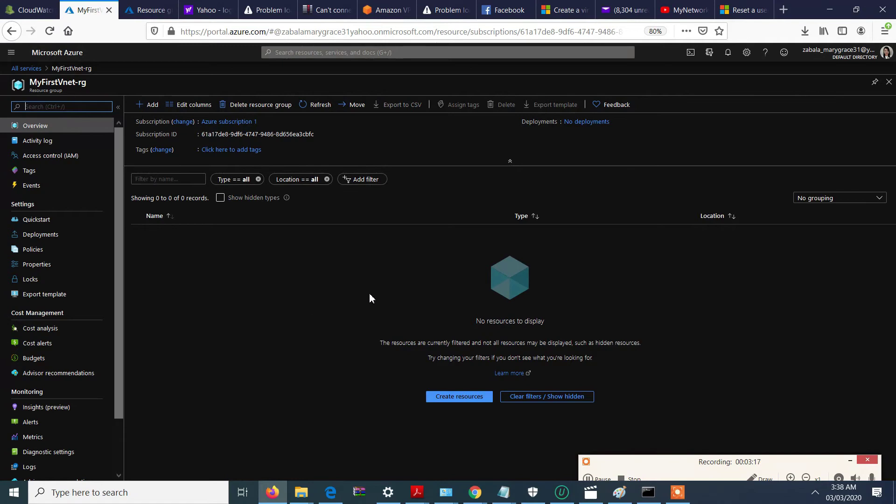
click(470, 52)
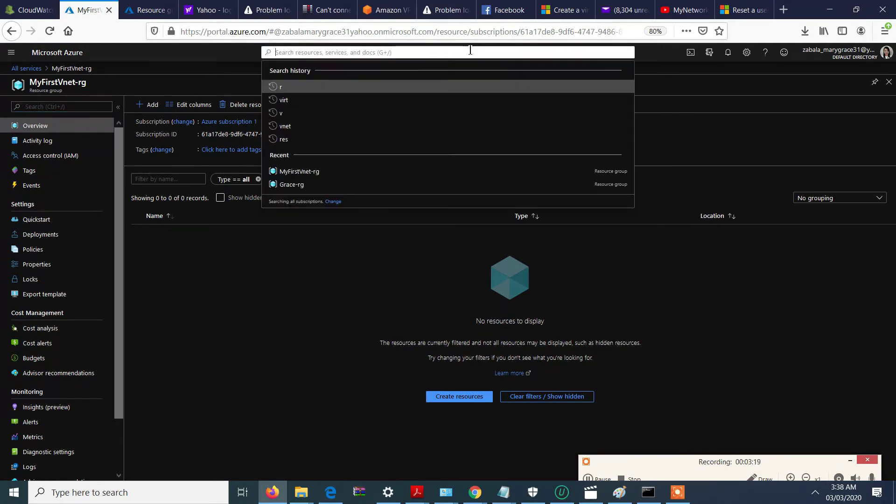
text(vnet)
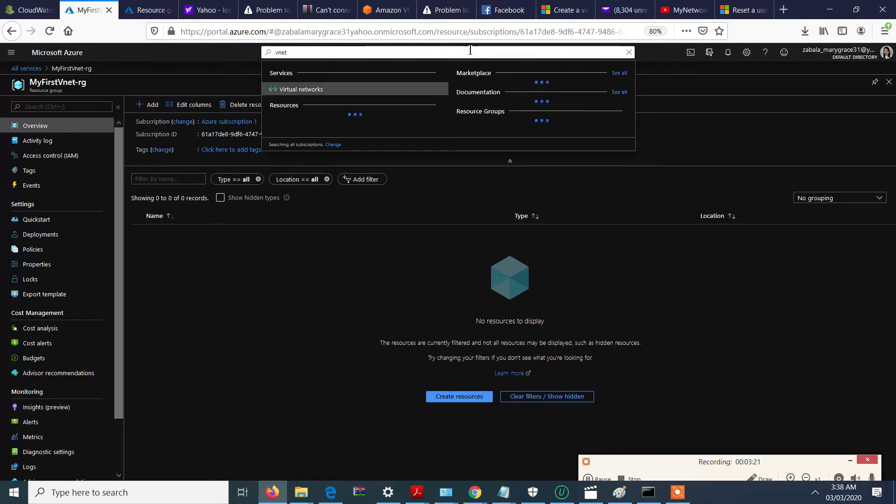
click(375, 91)
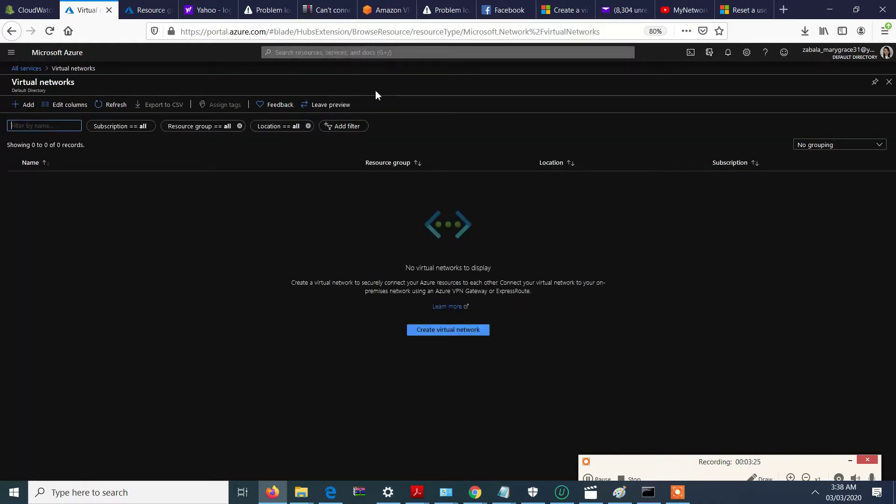
click(29, 104)
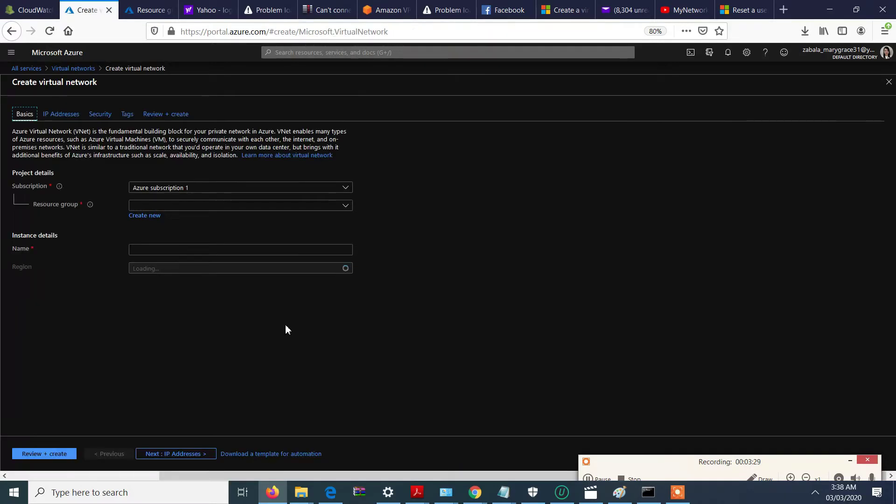
Step: Assign the virtual network to resource group MyFirstVnet-rg, name it MyFirstVnet, and submit the settings for review
click(256, 207)
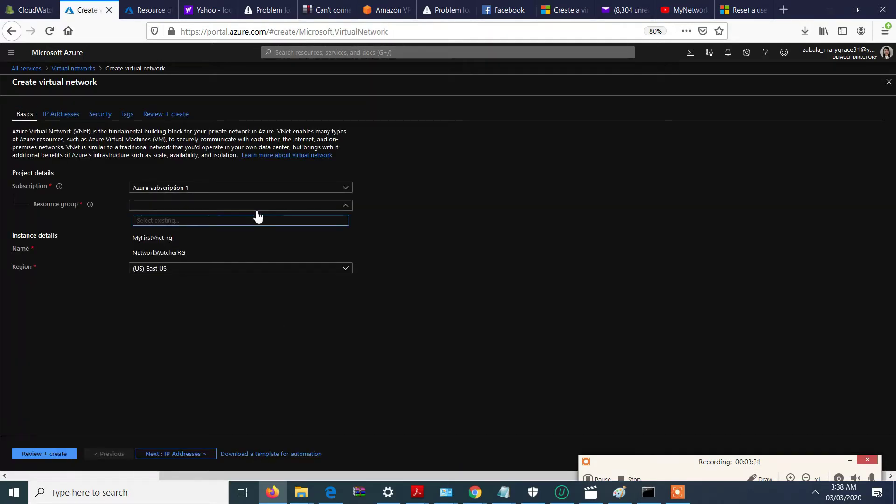
click(158, 240)
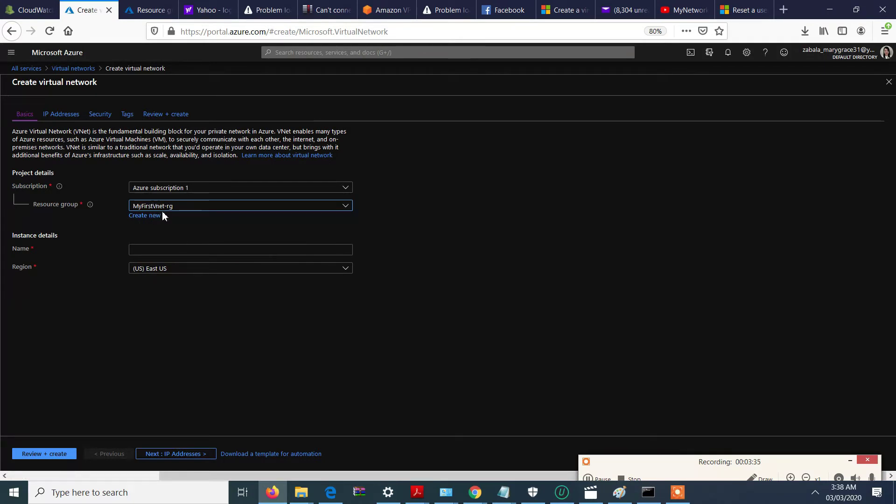
click(288, 252)
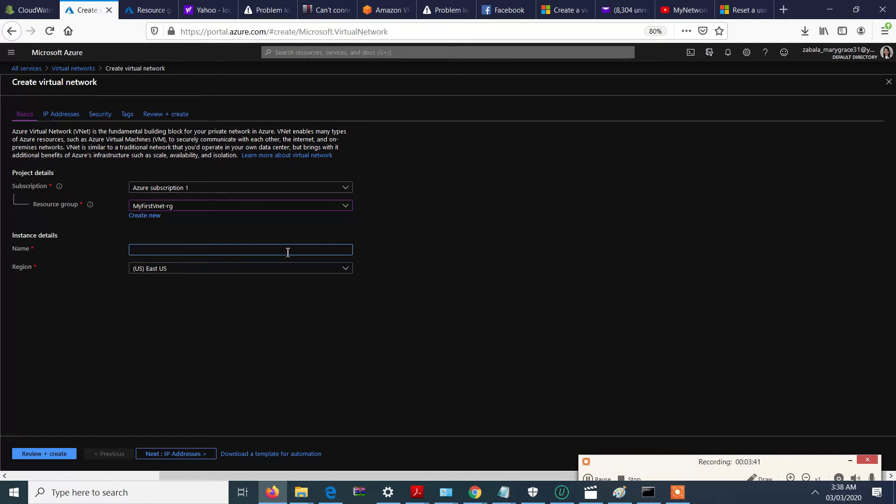
text(MyFirstVnet)
click(399, 262)
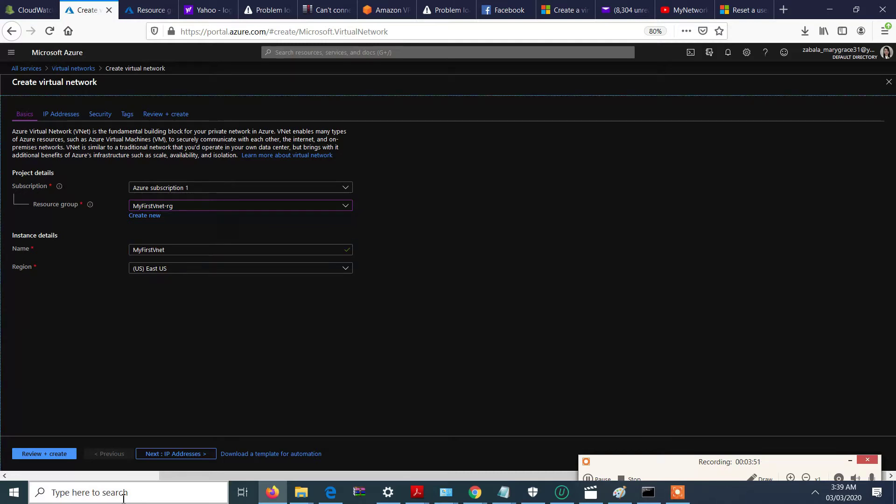
click(58, 455)
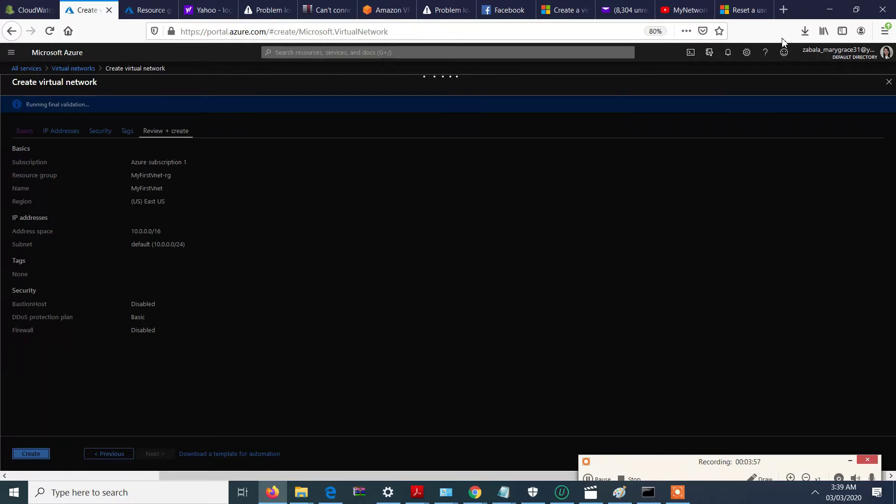
Step: Check and close the notifications, and remove the default subnet from the virtual network's IP address settings
click(729, 50)
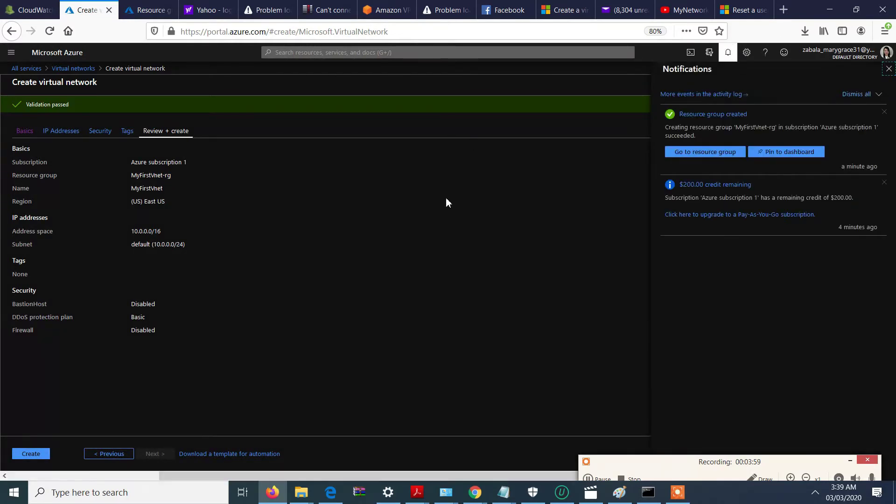
click(67, 133)
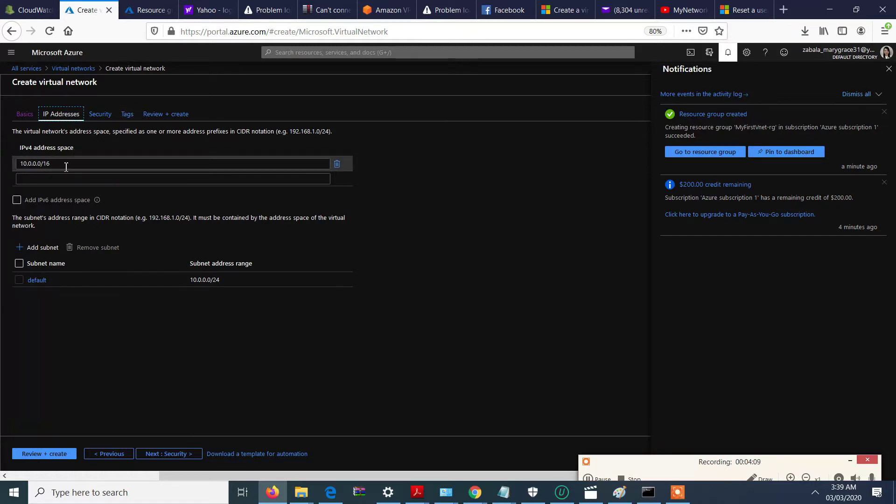
click(564, 173)
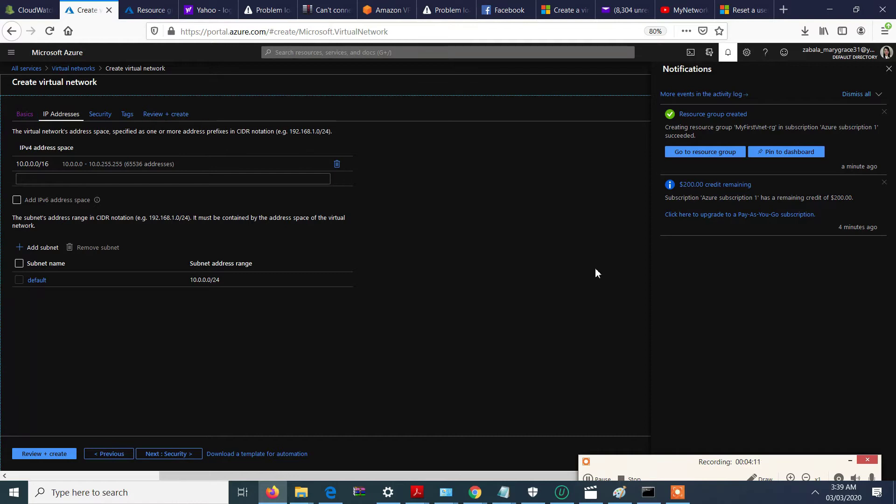
click(889, 70)
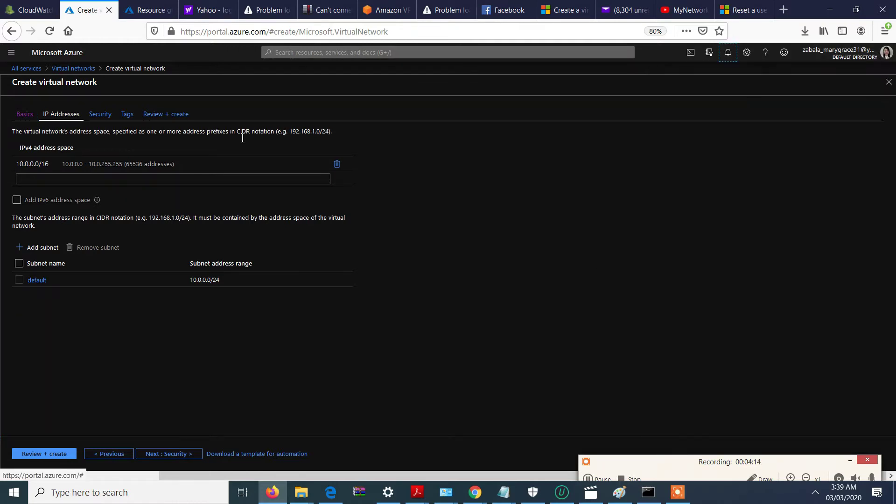
click(19, 279)
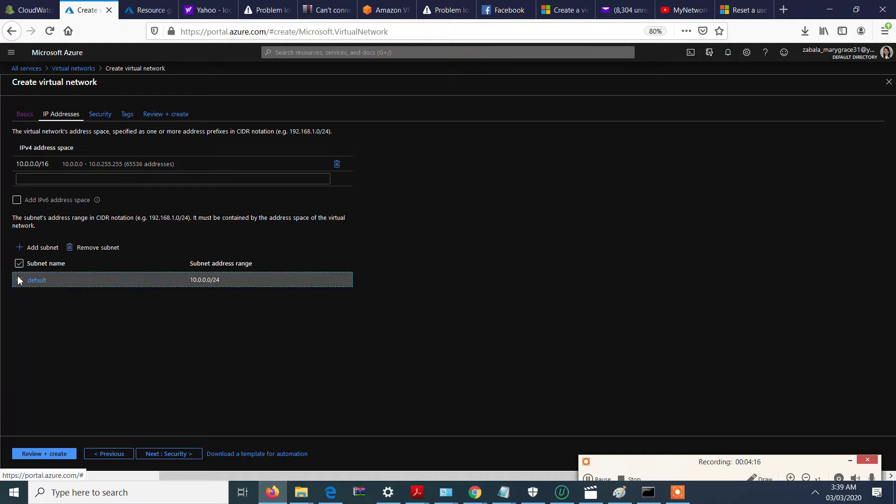
click(90, 250)
click(54, 249)
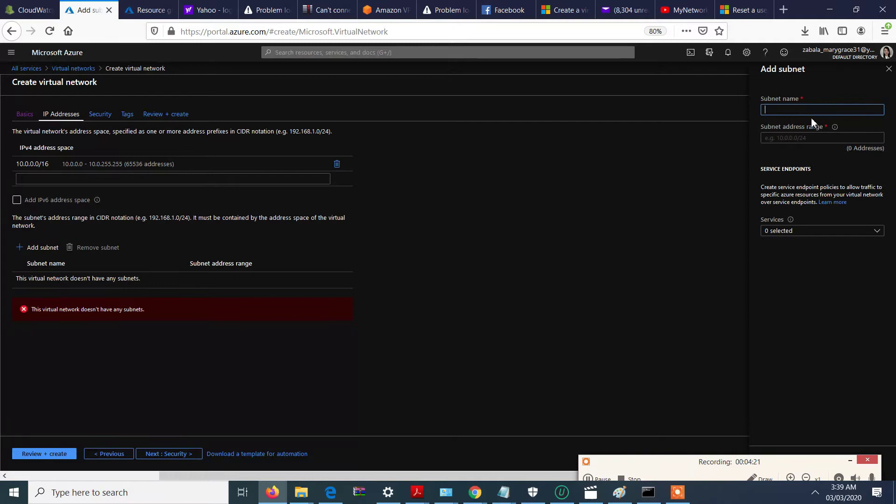
text(WebSerber)
click(807, 136)
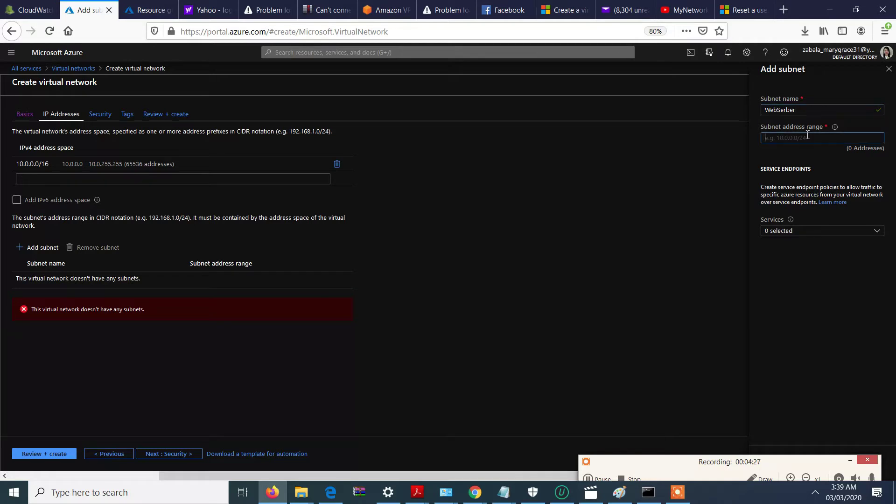
text(10.0.0.)
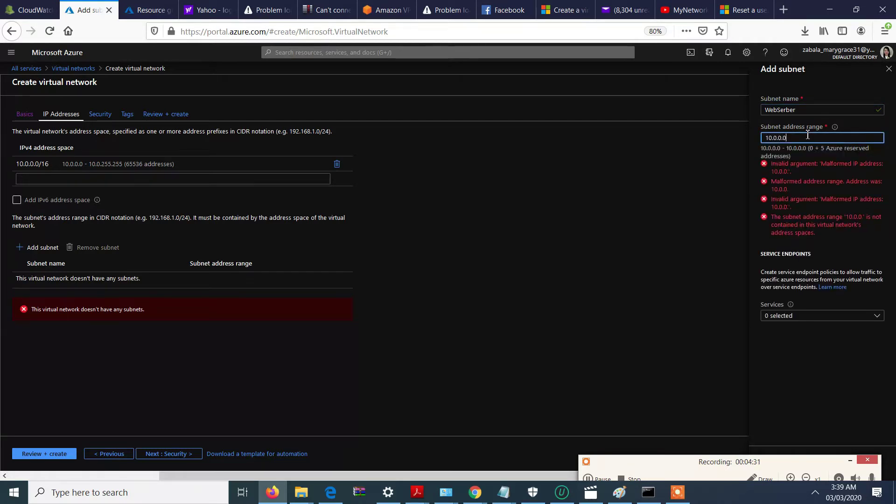
text(0)
text(/24)
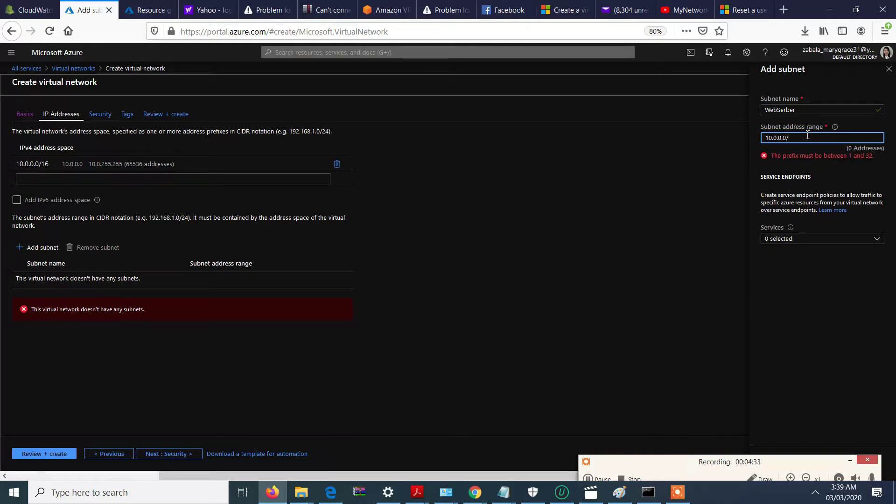
click(856, 177)
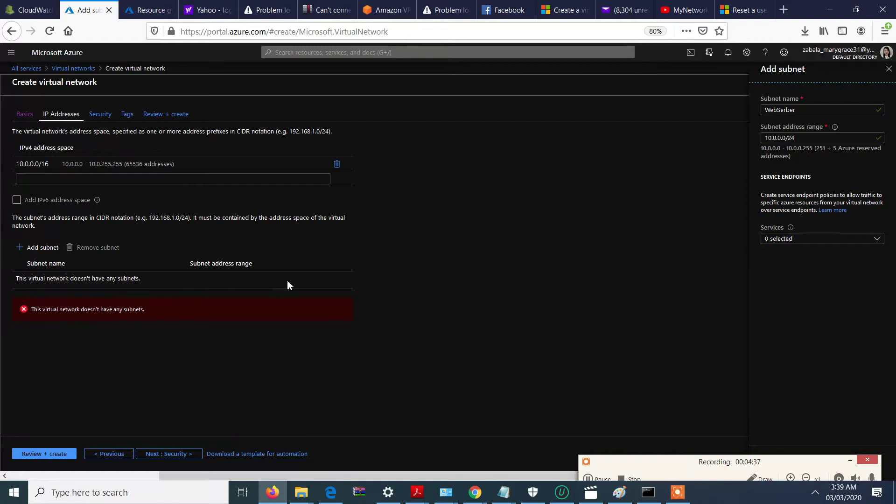
click(106, 115)
click(70, 114)
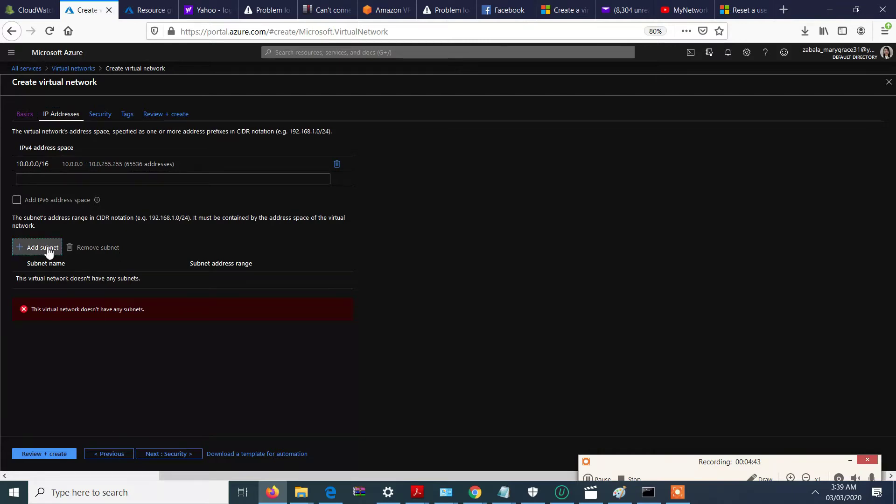
Step: Add a subnet named Webserver with address range 10.0.0.0/24 to the virtual network
click(25, 248)
text(We)
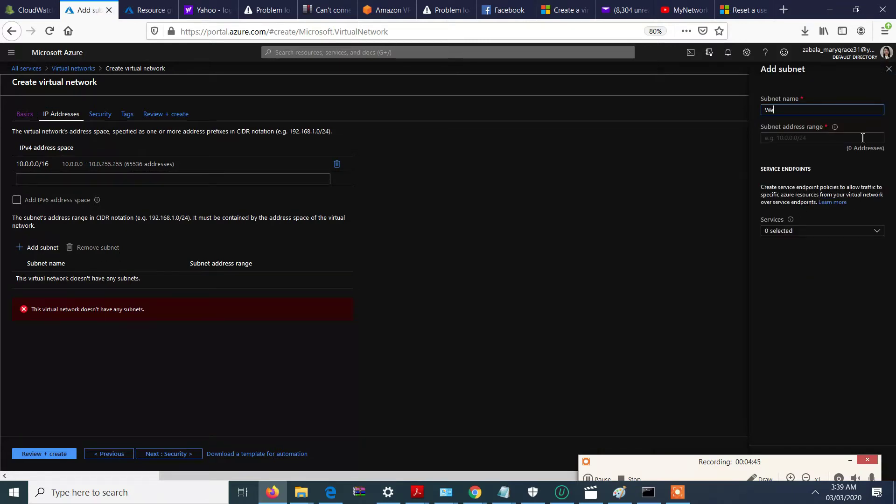
text(bserver)
click(860, 139)
text(10.0.0.)
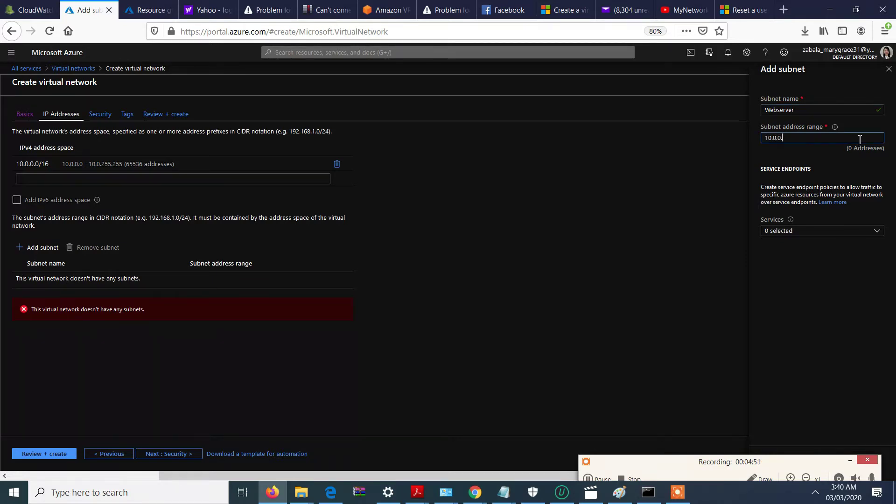
text(0/24)
click(852, 318)
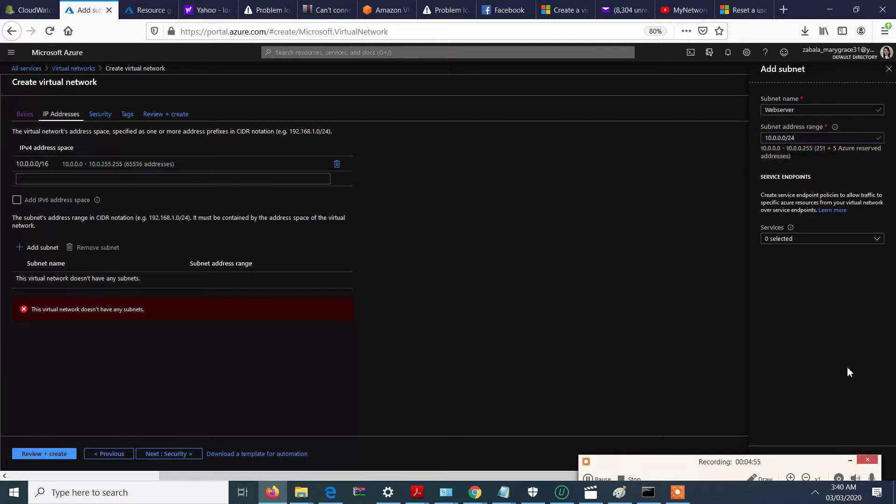
click(849, 461)
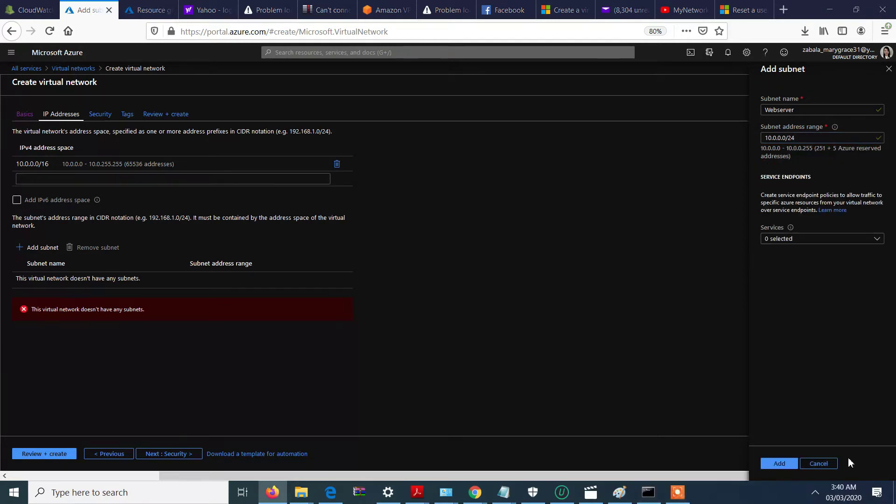
click(794, 462)
Step: Go through the virtual network's security and tags settings, validate the configuration and create MyFirstVnet
click(104, 117)
click(124, 118)
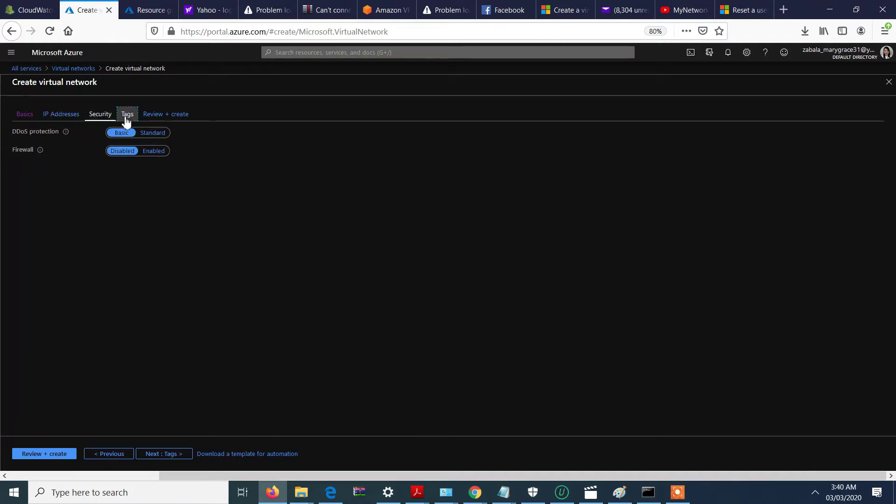
click(150, 116)
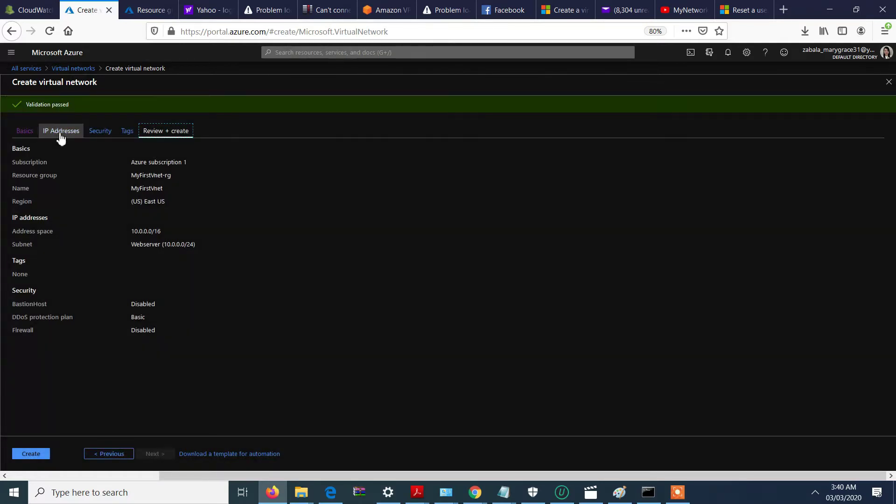
click(31, 454)
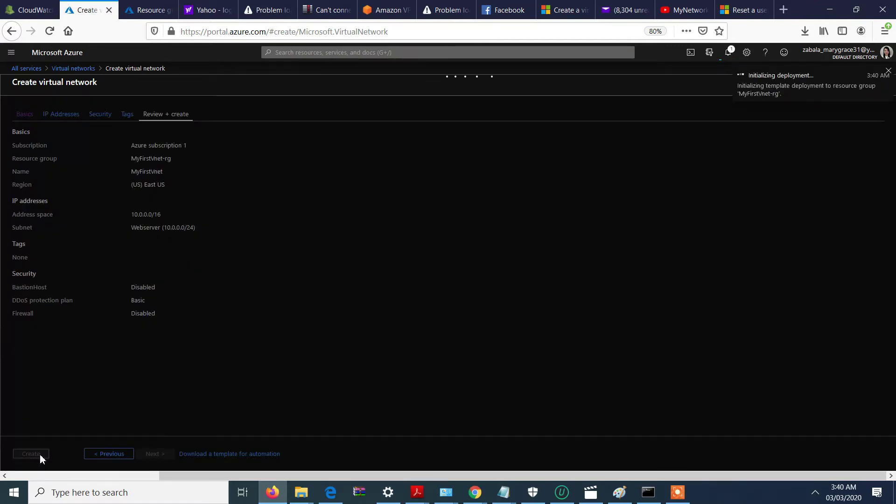
Step: Check the deployment's progress in the notifications and open the recently used resource group MyFirstVnet-rg
click(729, 53)
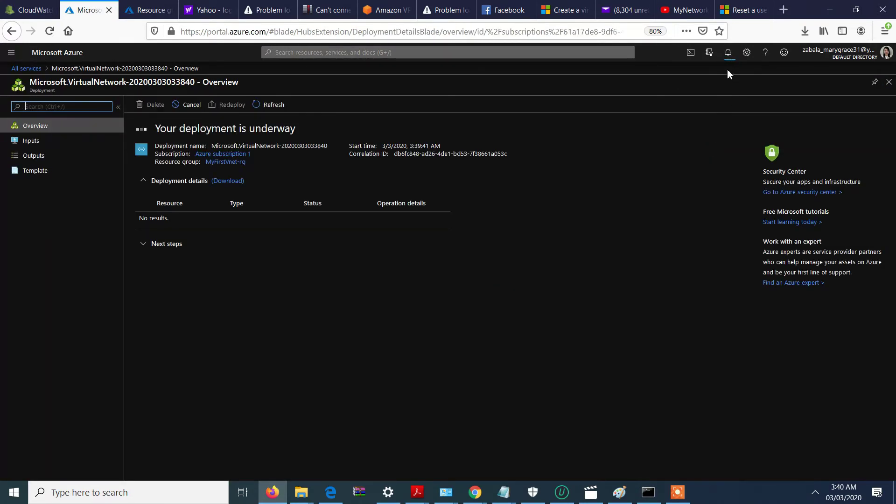
click(728, 53)
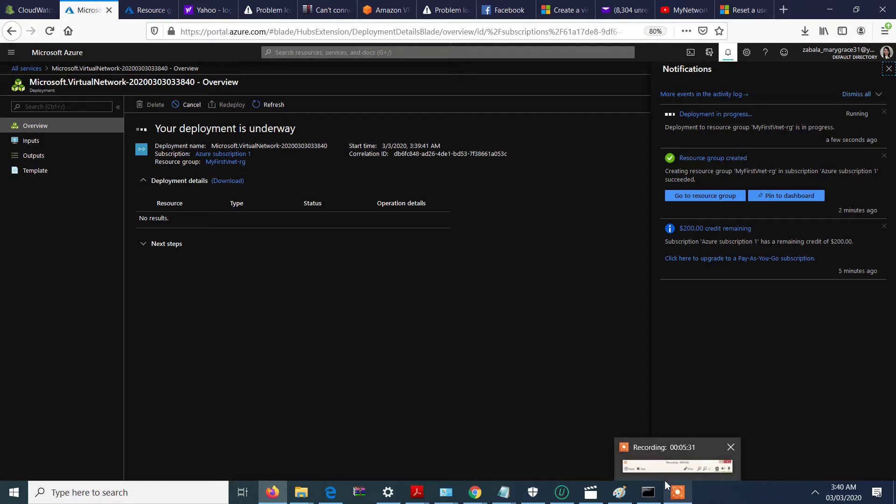
click(662, 467)
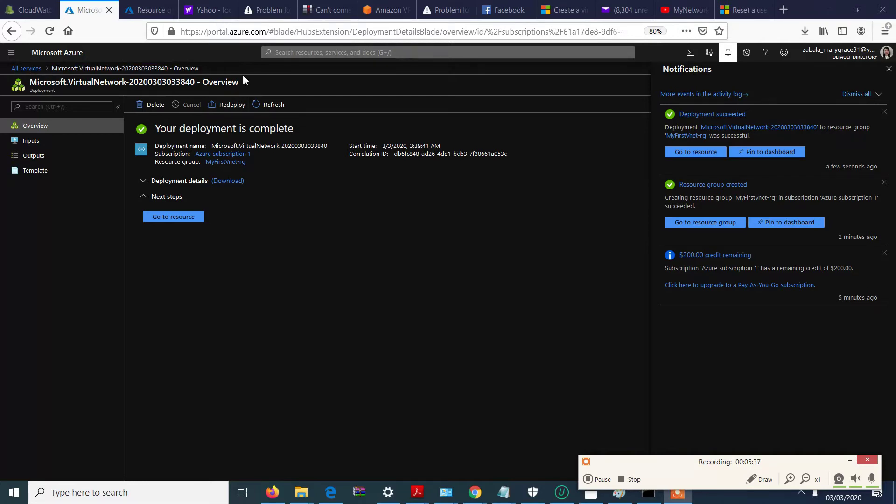
click(308, 52)
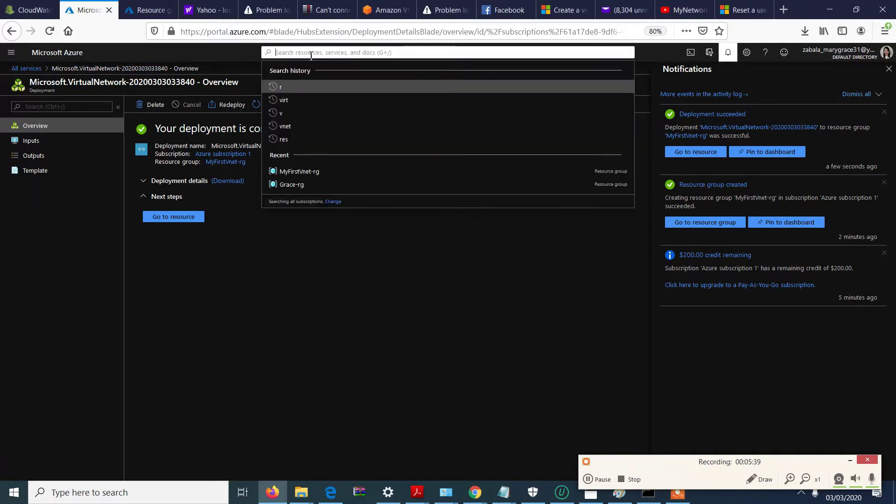
click(306, 172)
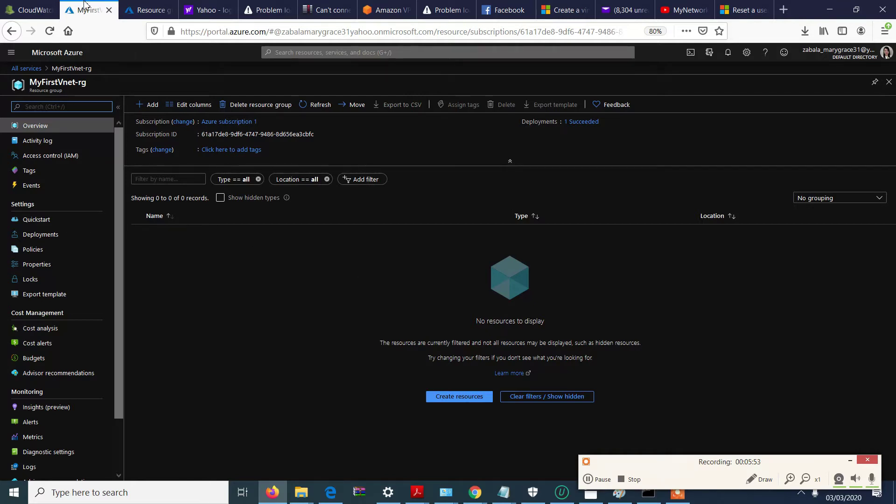
Step: Review the deployment notifications and reload resource group MyFirstVnet-rg from its creation notification
click(729, 54)
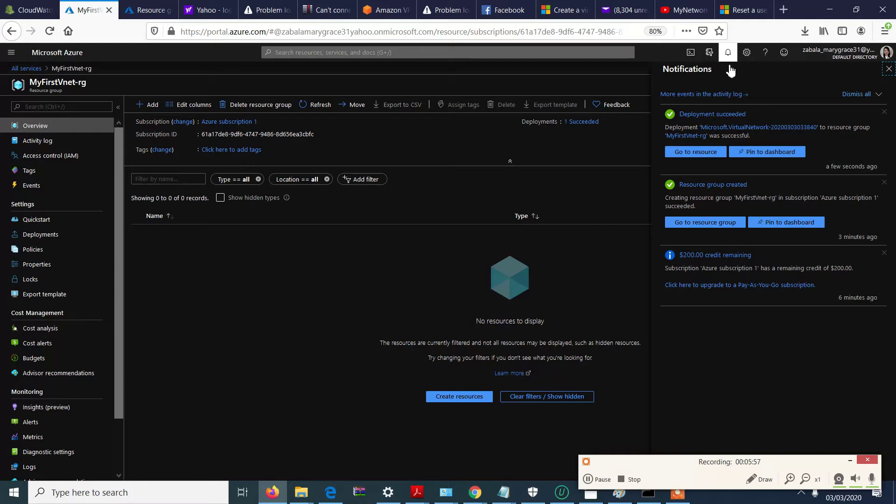
click(152, 83)
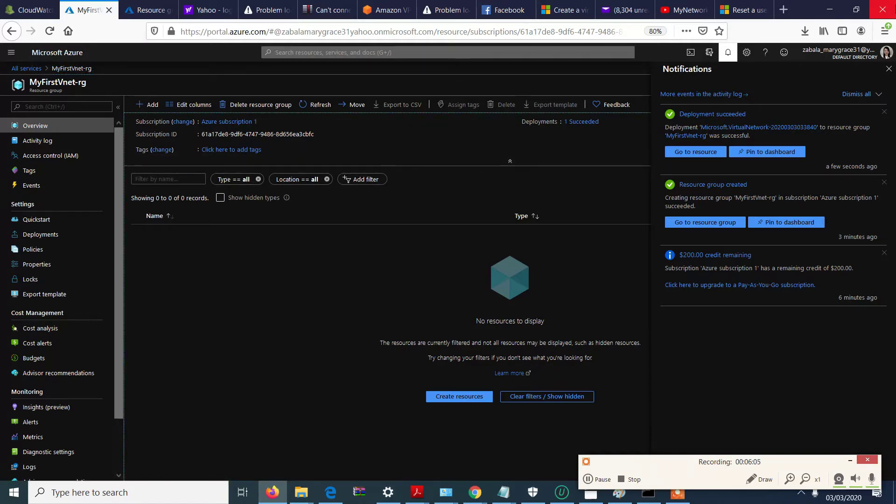
click(889, 68)
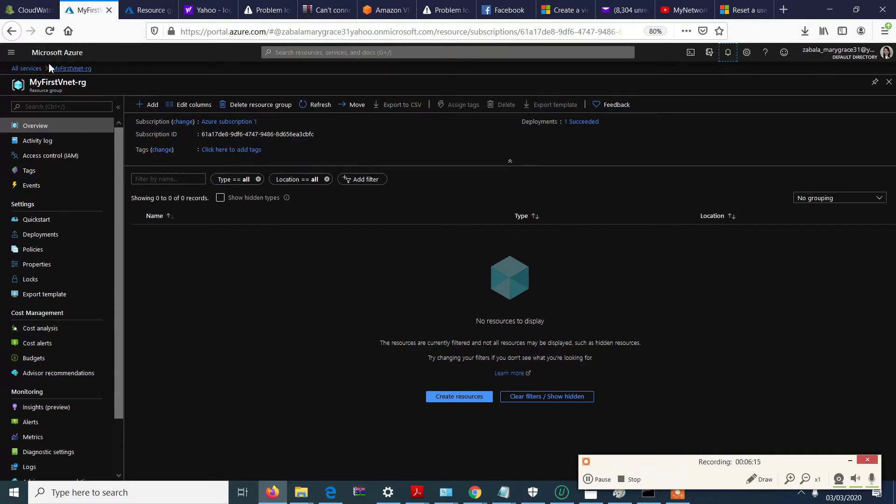
click(70, 70)
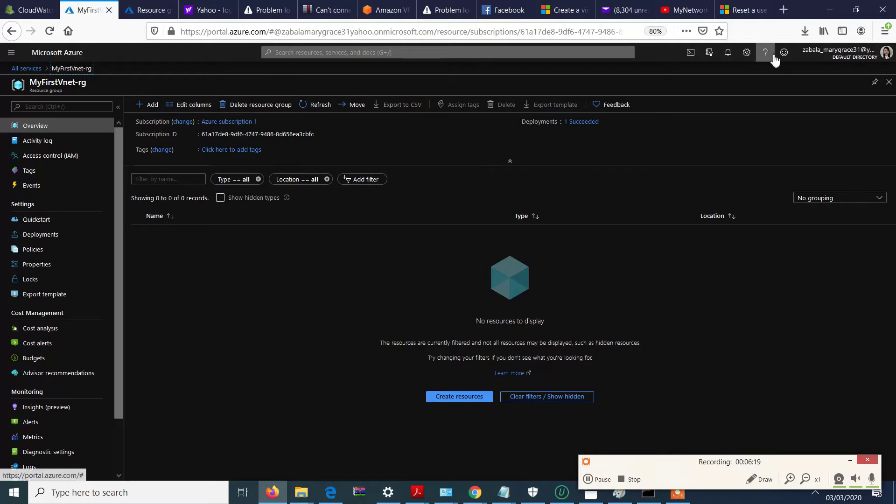
click(729, 53)
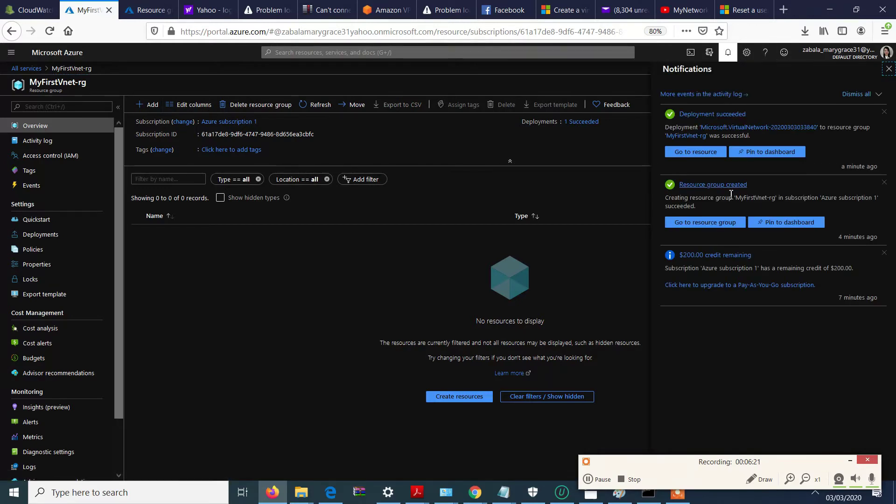
click(723, 224)
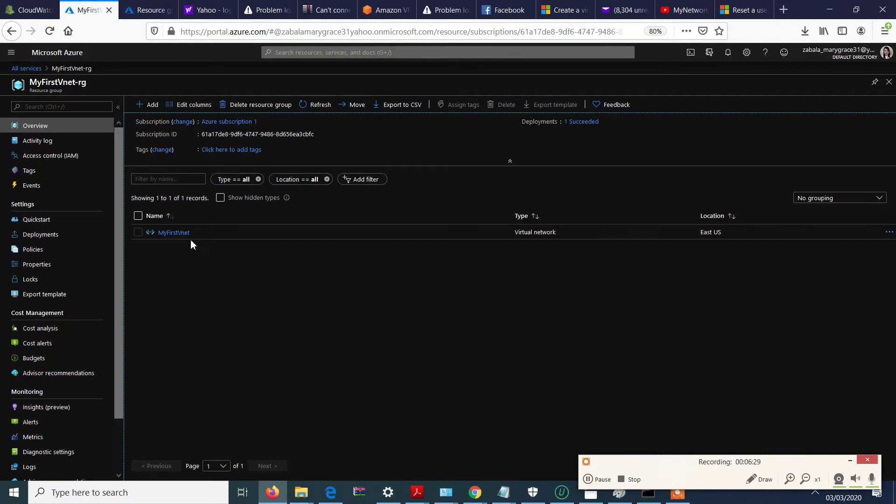
Step: Open virtual network MyFirstVnet and inspect its address space, its subnets list and the Webserver subnet's settings
click(183, 235)
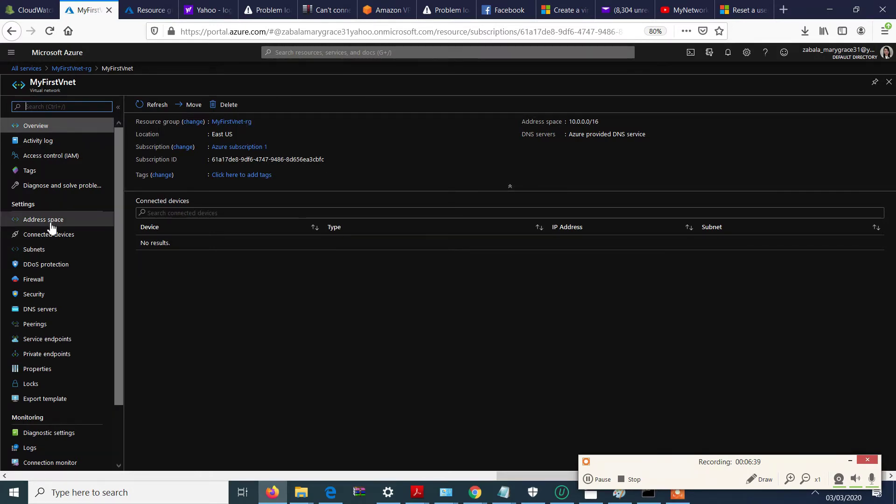
click(51, 223)
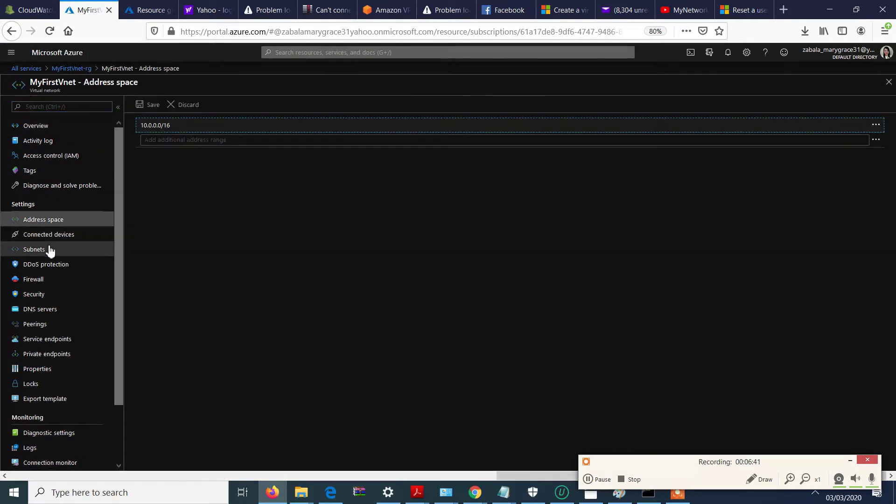
click(34, 250)
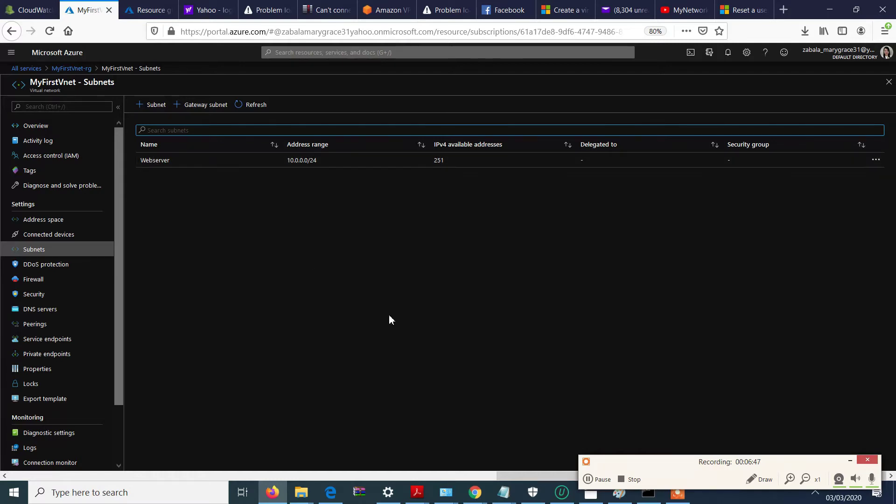
click(850, 460)
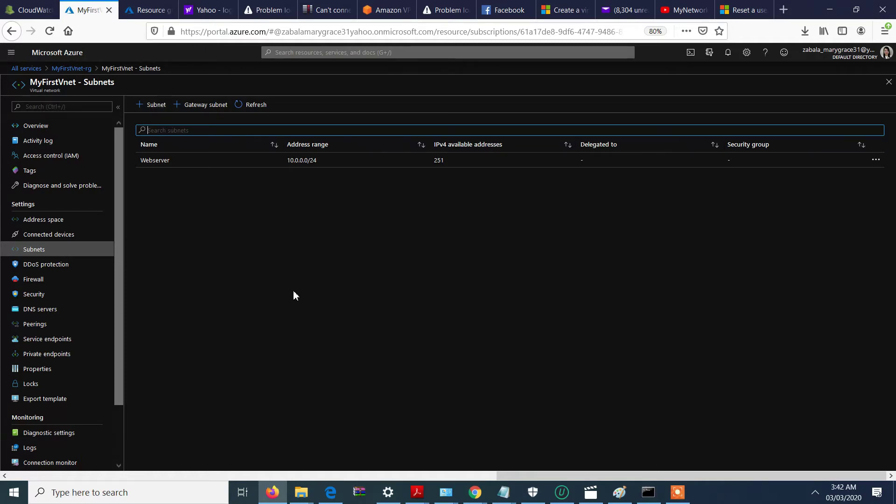
click(173, 161)
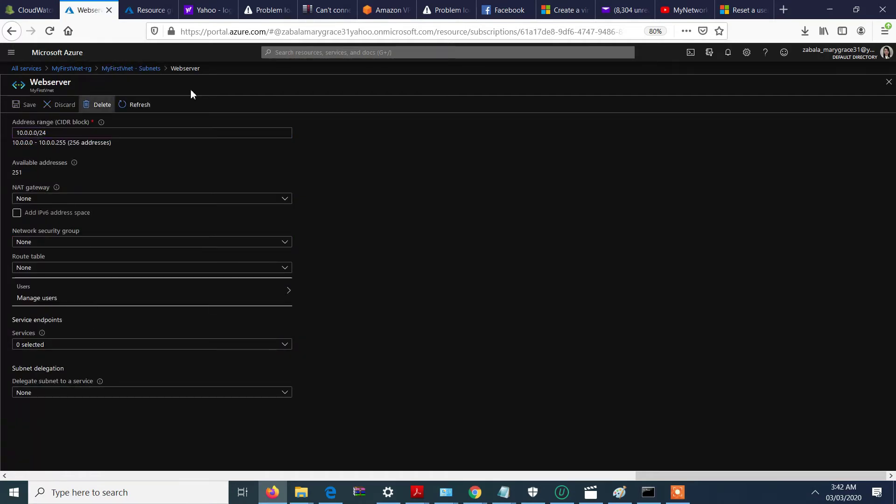
Step: Search the portal for "vm", open Virtual machines and start creating a new virtual machine
click(302, 53)
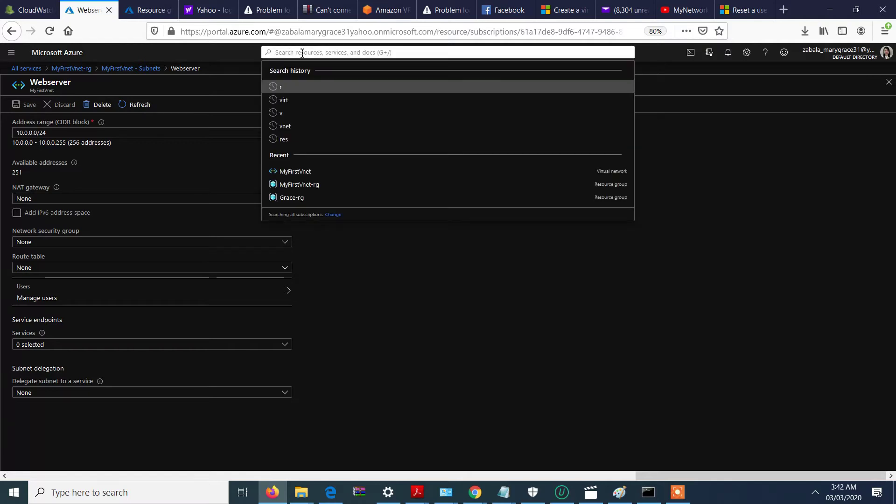
text(vm)
click(301, 104)
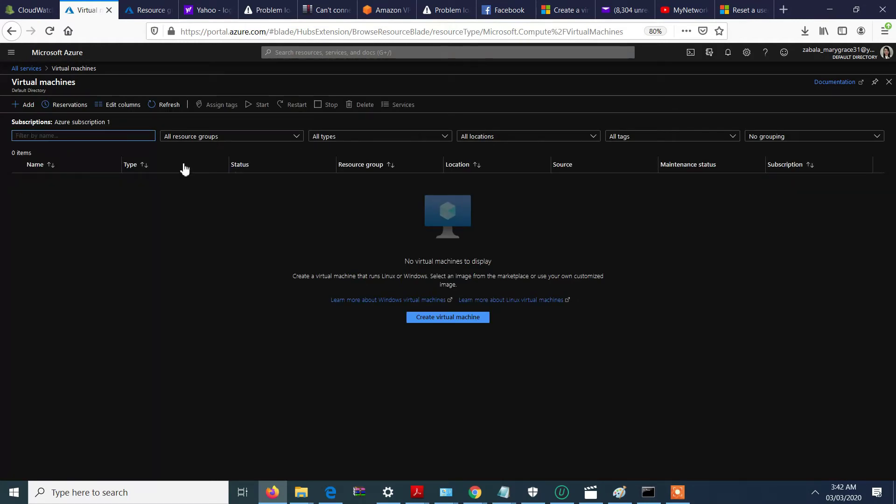
click(40, 111)
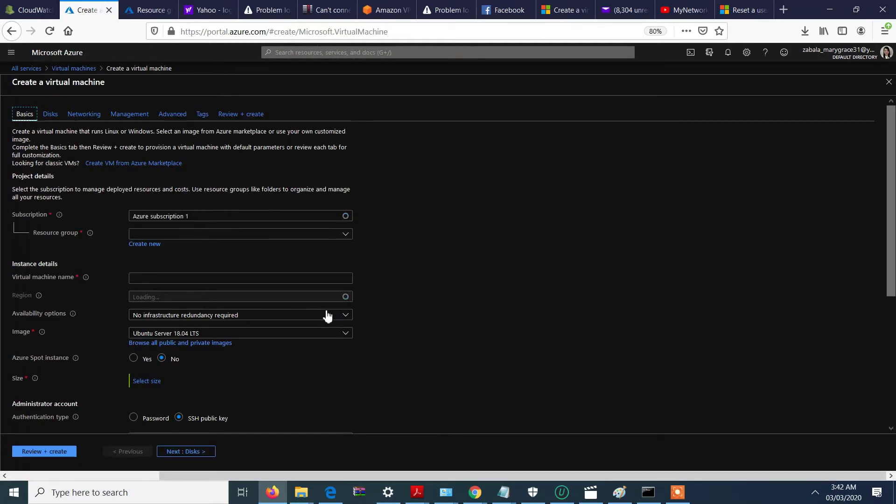
Step: Assign the virtual machine to resource group MyFirstVnet-rg and name it MyFirstVM
click(249, 236)
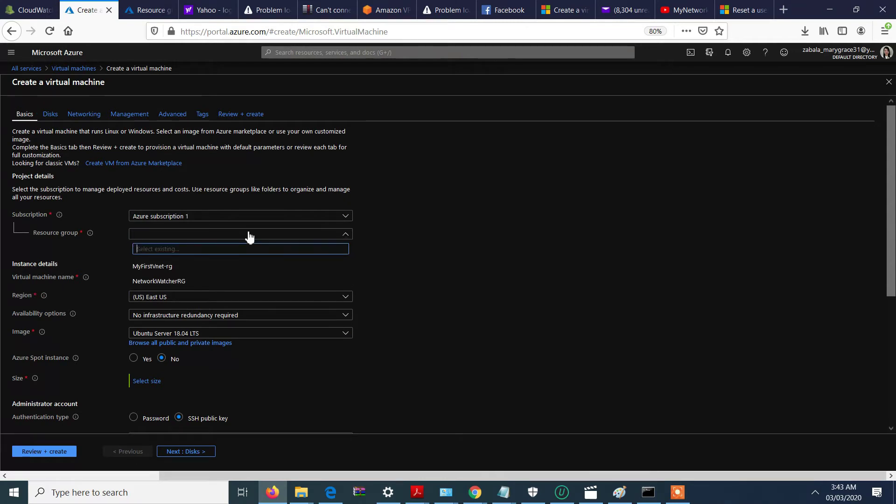
click(184, 265)
click(214, 240)
click(182, 264)
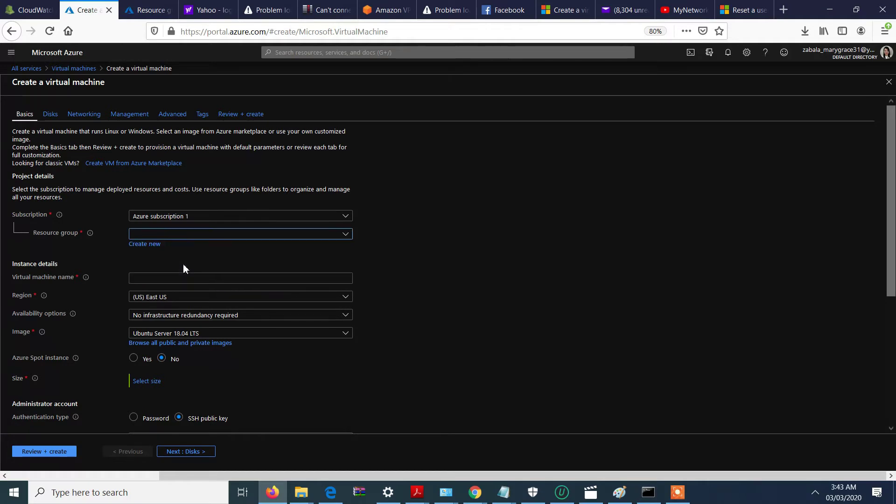
click(209, 278)
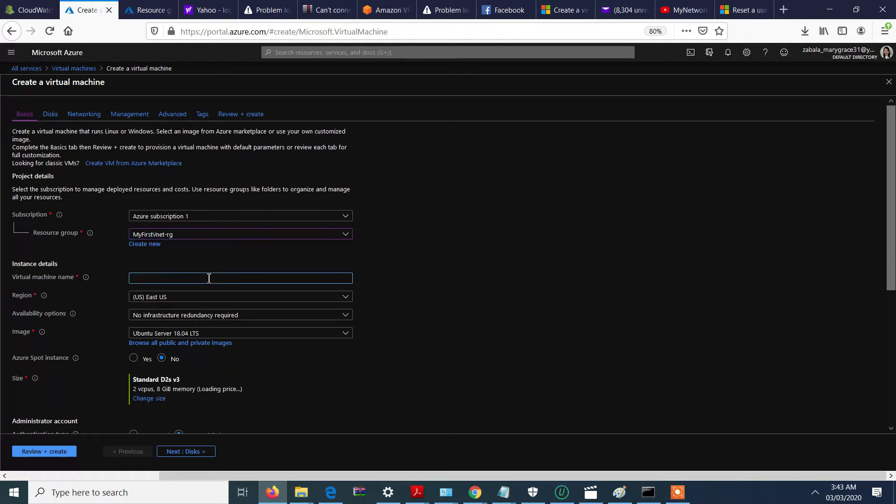
text(MyFirstVM)
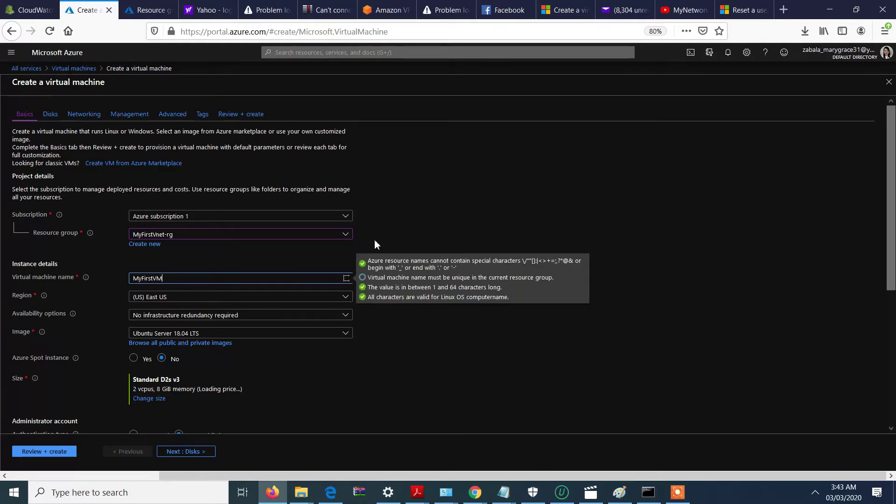
click(462, 182)
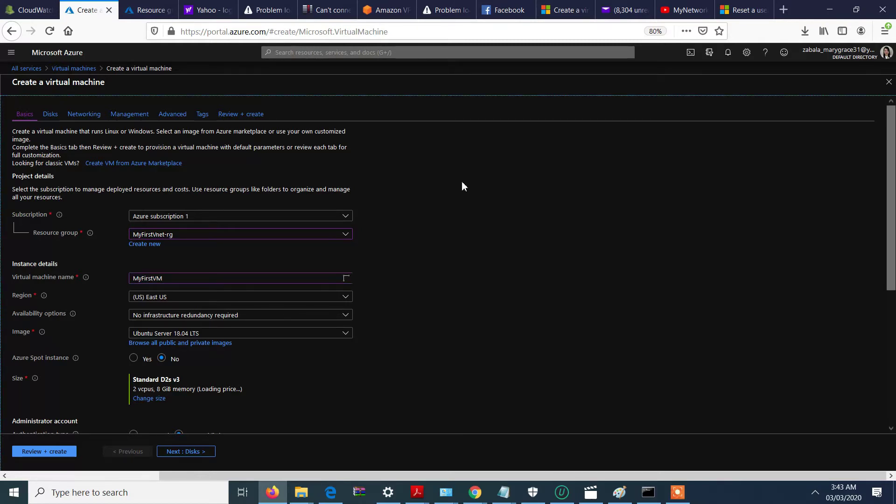
Step: Set the availability options to Availability zone and choose zone 2
click(279, 320)
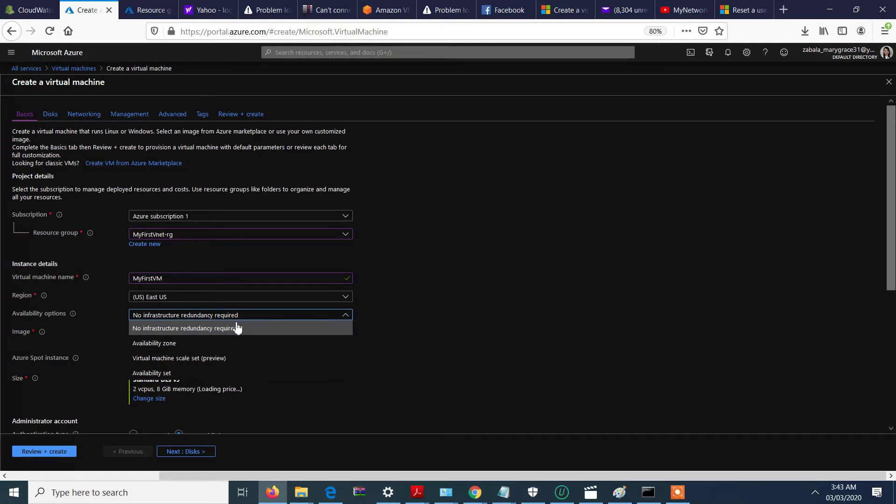
click(199, 345)
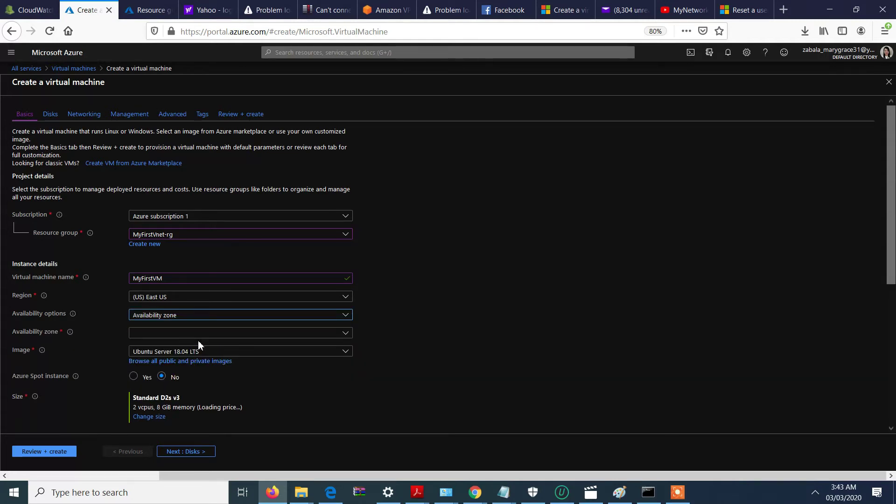
click(252, 336)
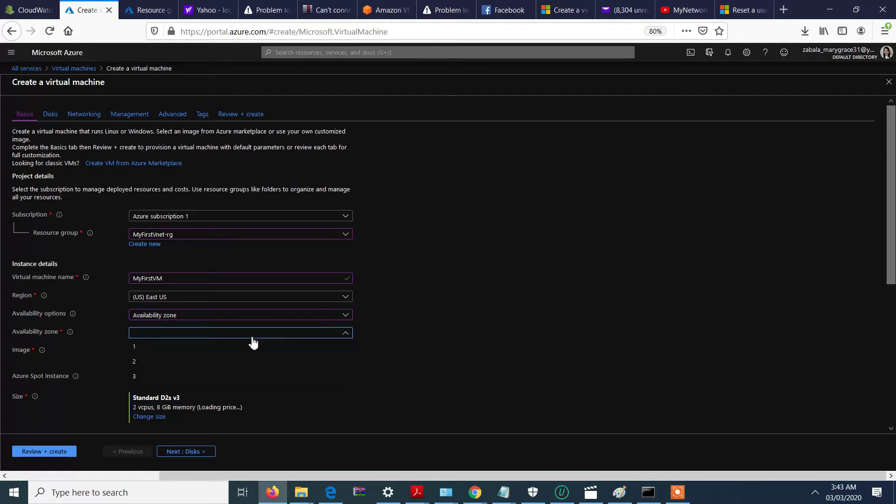
click(171, 361)
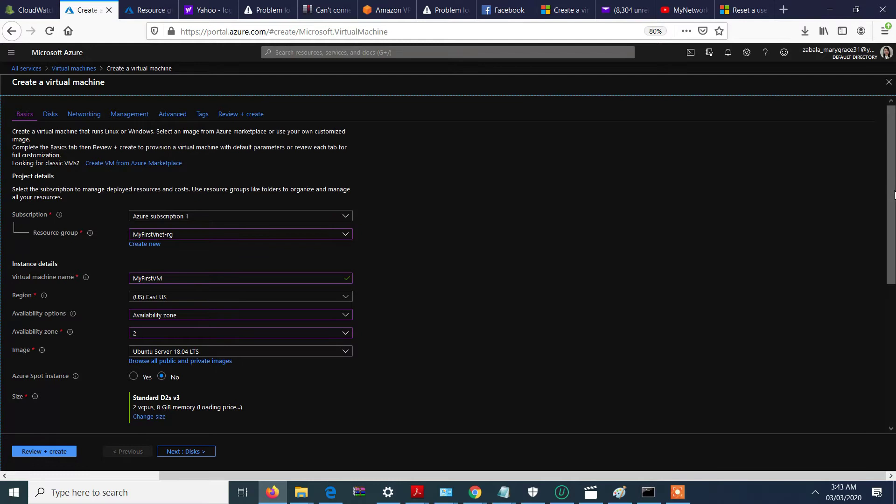
Step: Choose Windows Server 2019 Datacenter as the virtual machine's image
scroll(892, 206, down, 2)
drag(892, 229, 894, 226)
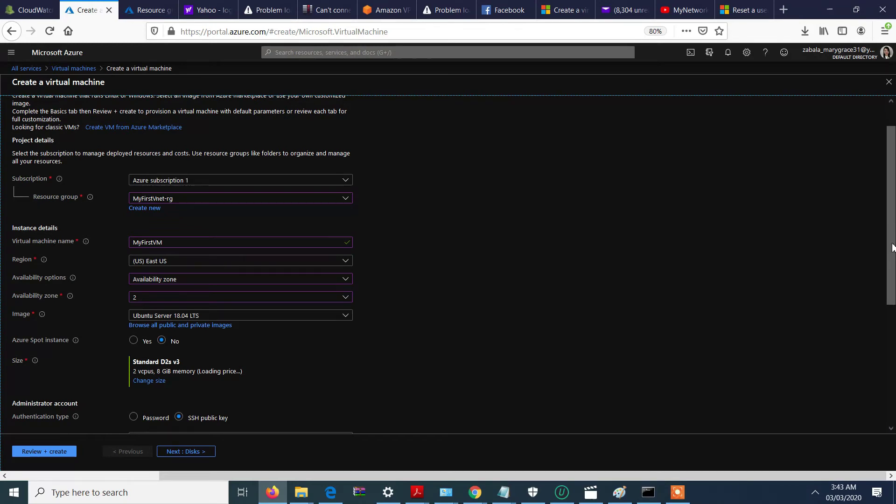
drag(892, 263, 889, 330)
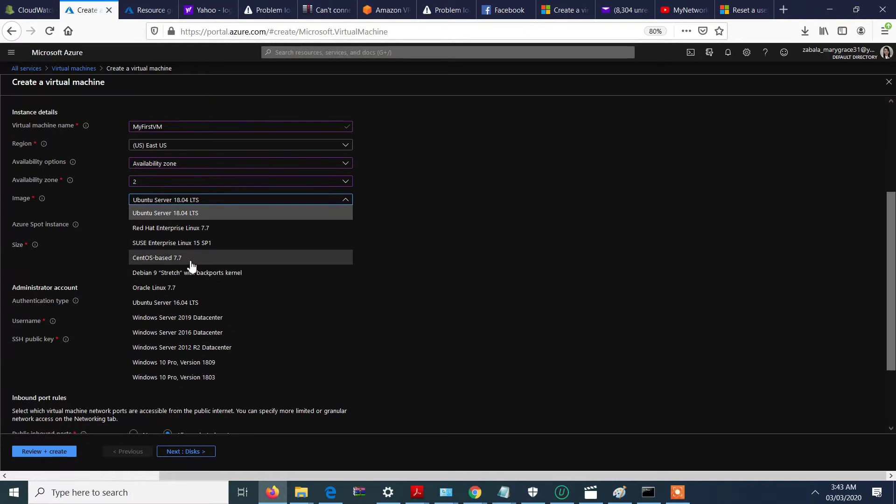
click(198, 317)
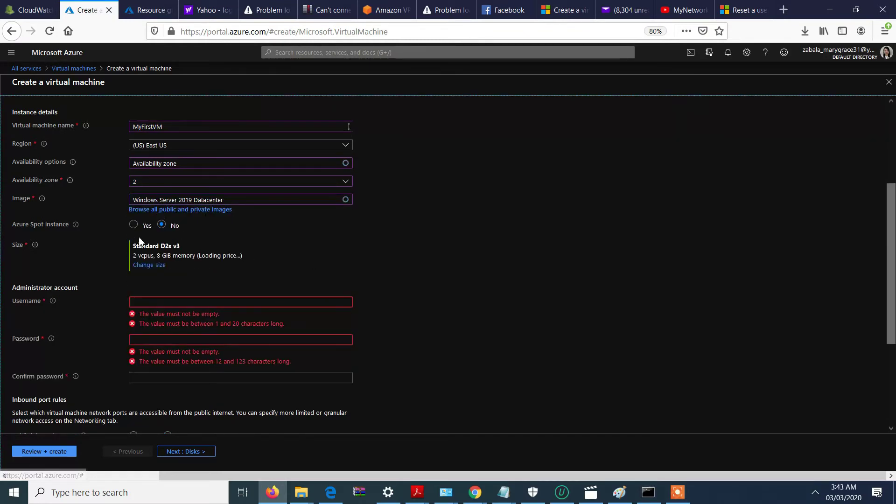
Step: Fill in the administrator account's username
click(184, 299)
text(grace)
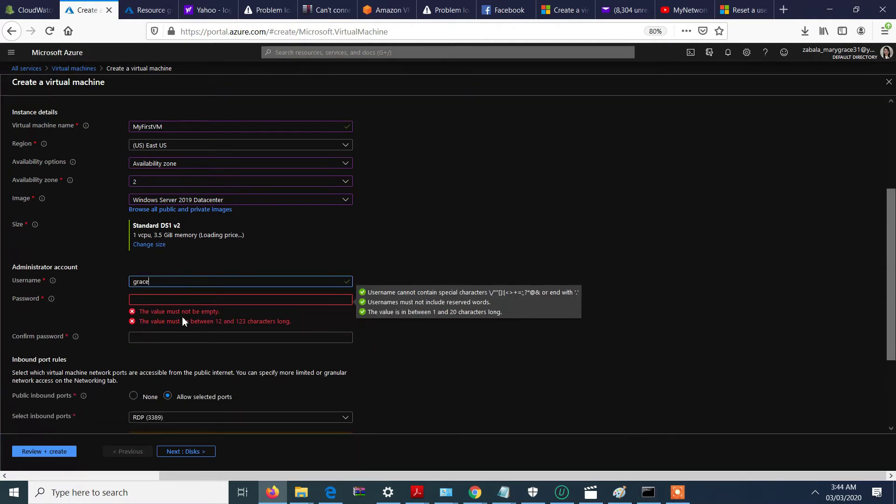
click(185, 299)
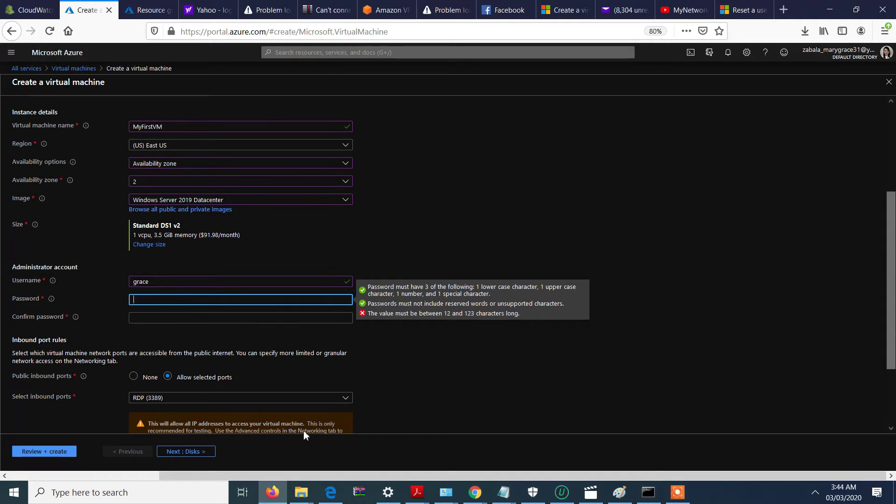
Step: Switch to File Explorer, look for MyFirstVPC.pem in the Desktop folder, and return to the virtual machine form
mouse_move(301, 492)
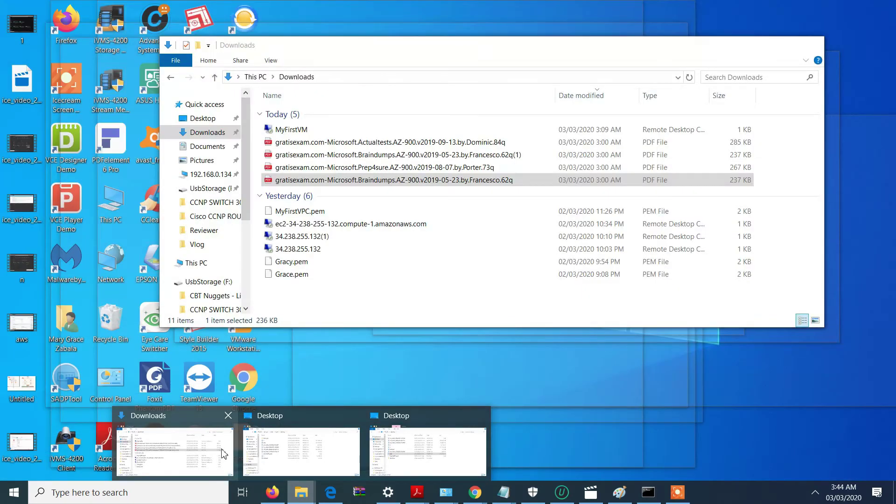
click(223, 452)
click(203, 119)
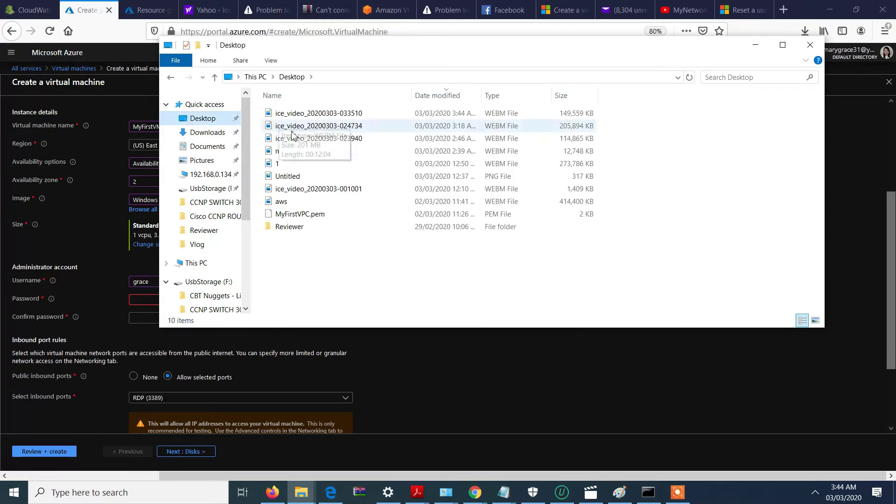
click(312, 214)
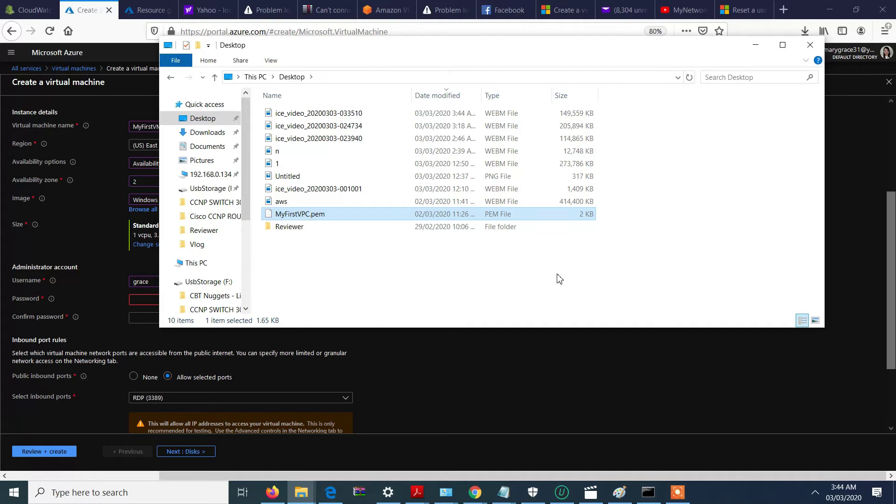
click(755, 45)
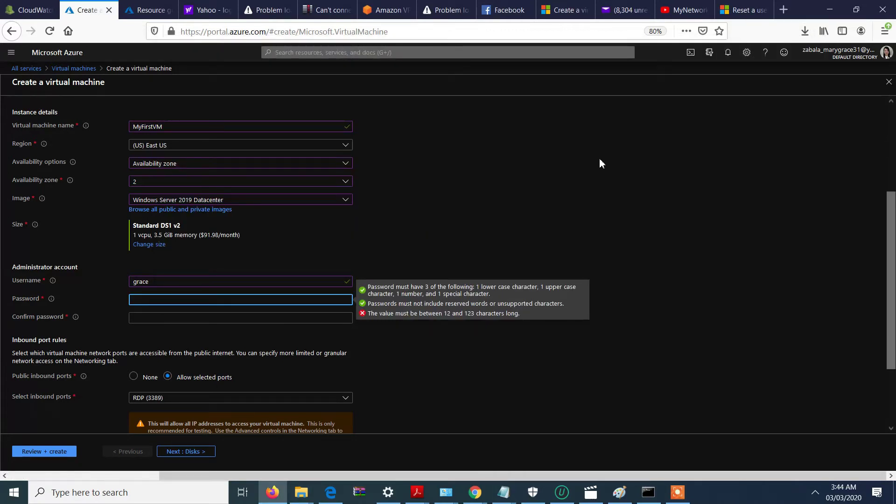
Step: Enter the administrator account's password and repeat it in the confirmation field
click(253, 299)
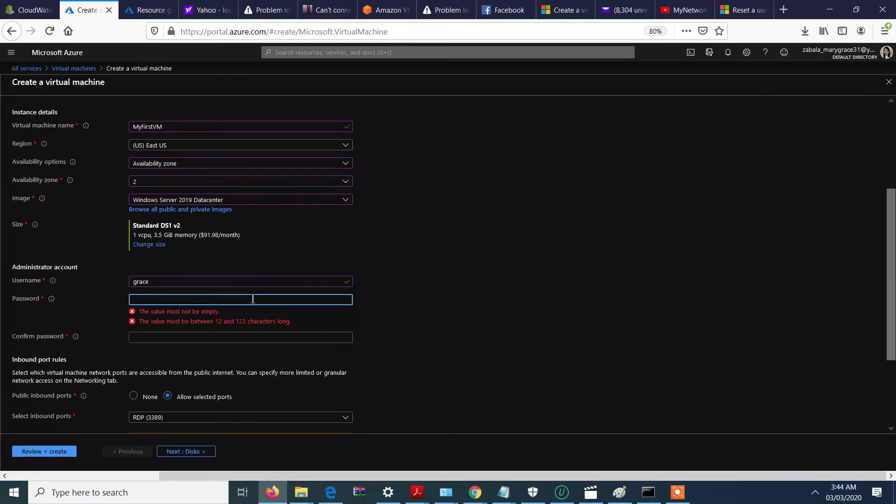
text(••)
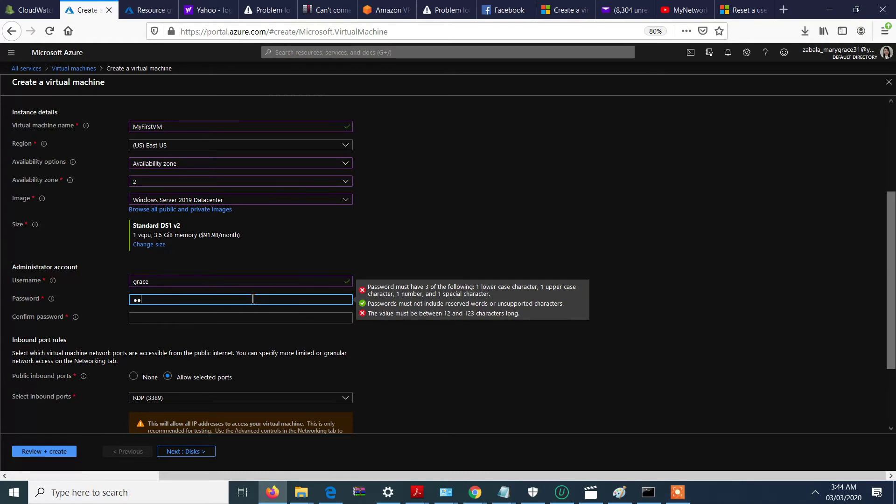
text(••••••••••••••••••)
click(256, 314)
text(••)
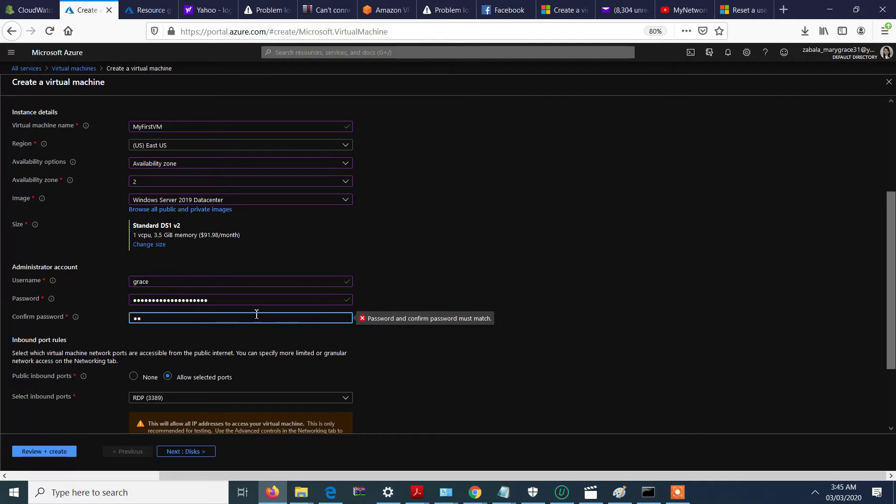
key(BackSpace)
key(BackSpace)
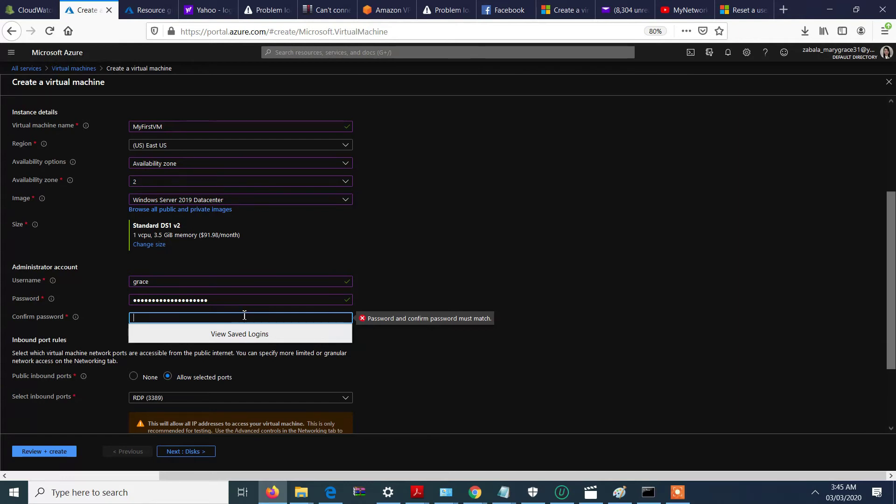
text(••••••••••••)
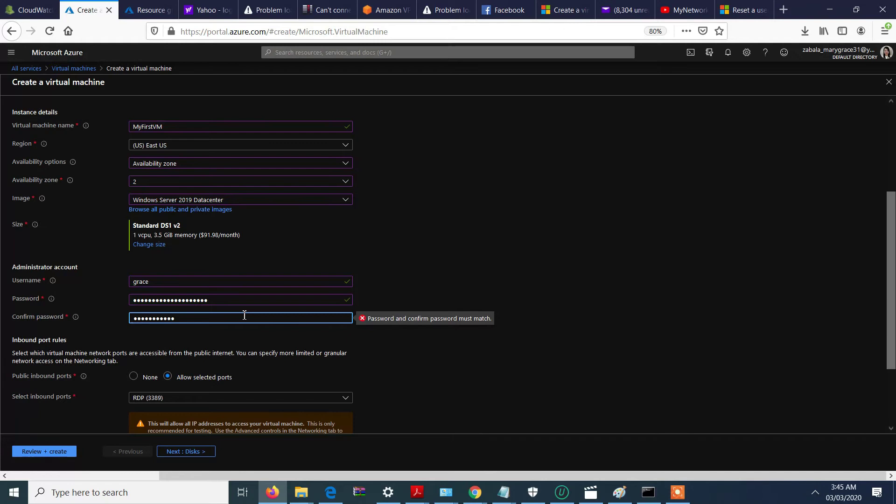
text(••••••••)
click(654, 216)
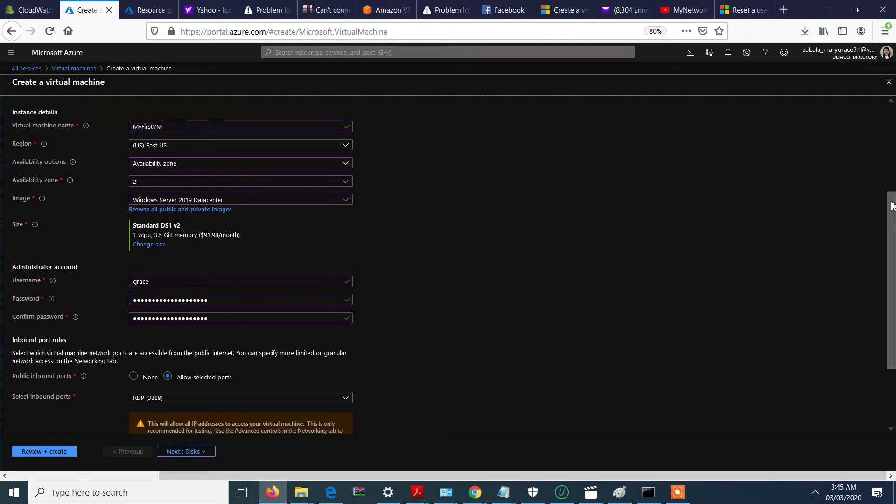
Step: Try adding HTTP (80) and HTTPS (443) to the allowed inbound ports and deselect both again, keeping RDP (3389)
scroll(892, 231, down, 3)
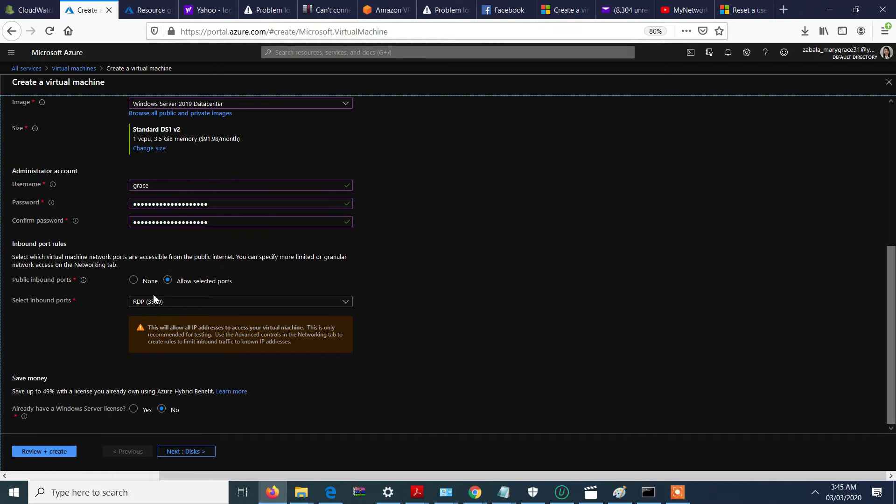
click(253, 306)
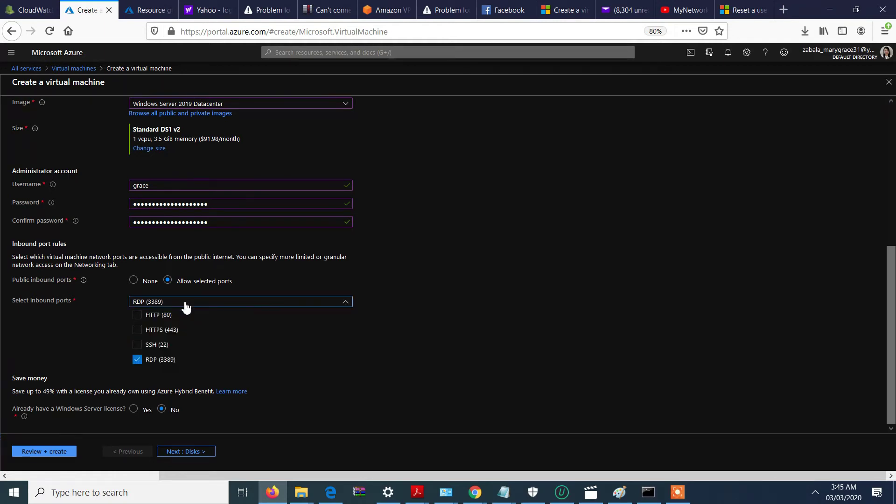
click(151, 317)
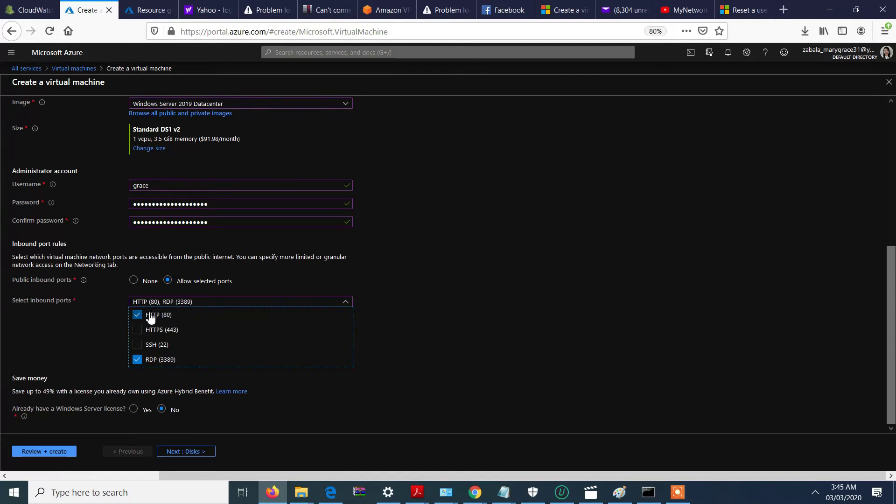
click(147, 329)
click(137, 315)
click(141, 330)
click(696, 263)
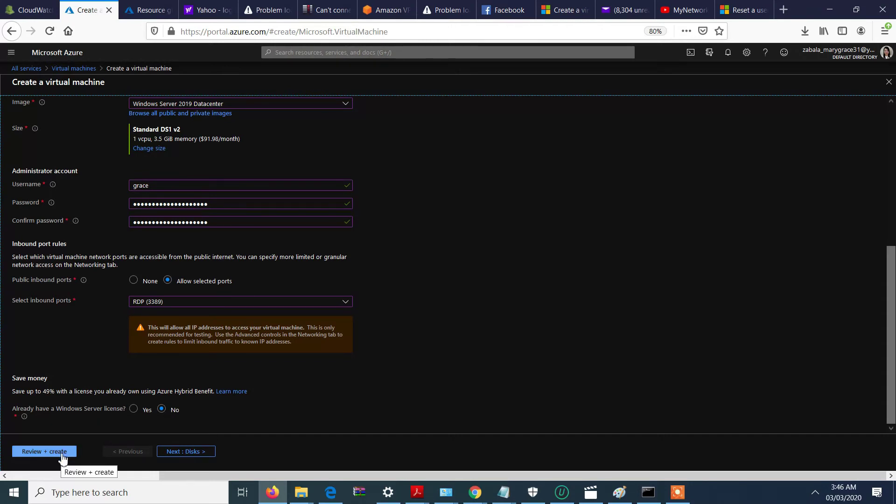
Step: Go on to the disk settings and review the OS disk type choices and the advanced disk options
click(195, 451)
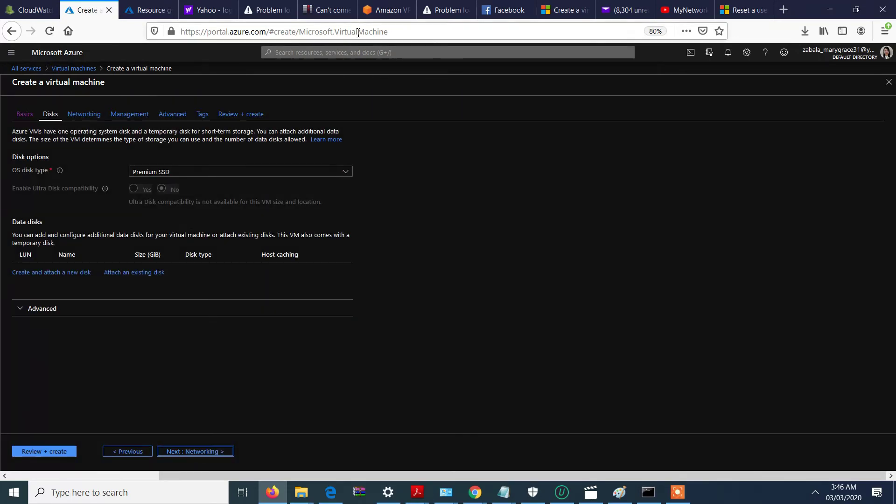
click(335, 171)
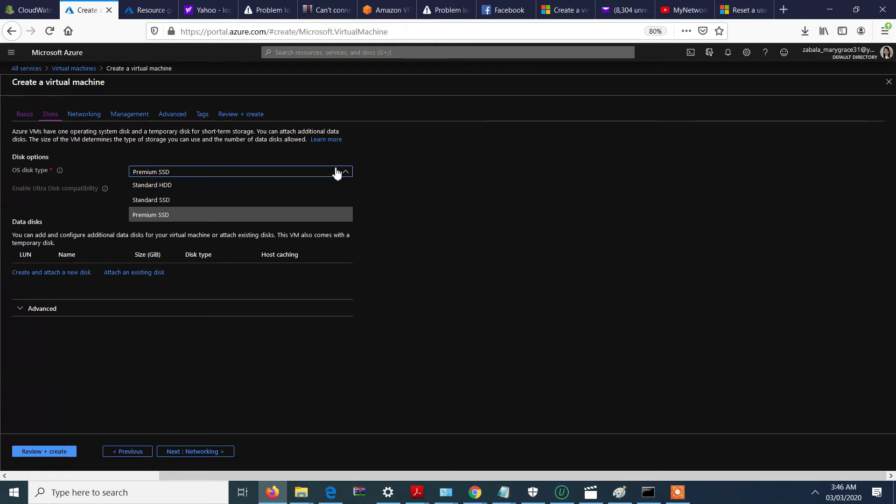
click(337, 173)
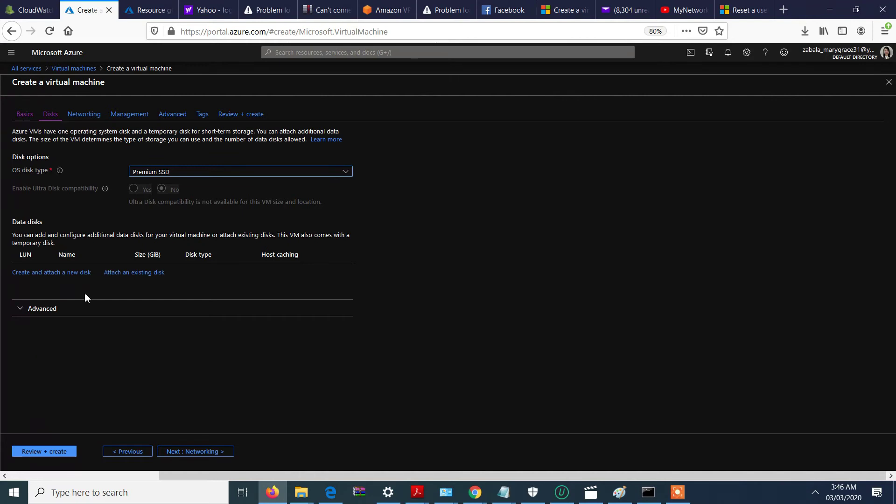
click(42, 311)
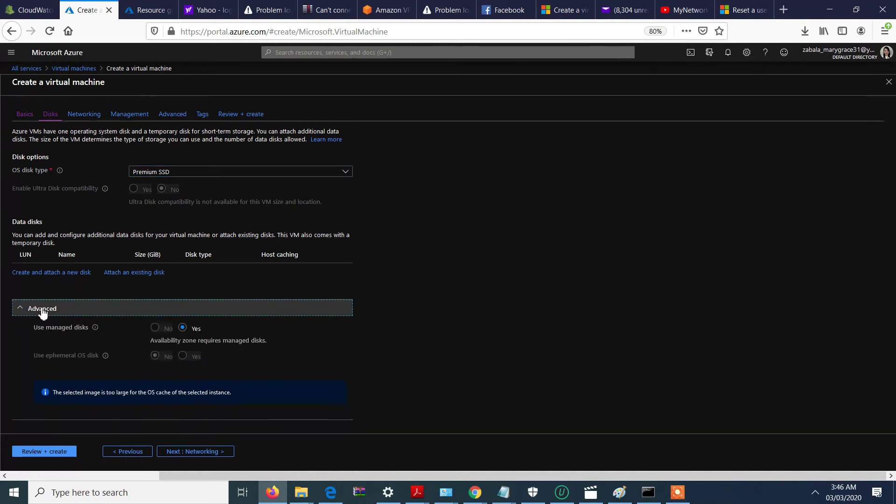
Step: Open the networking settings and check the virtual network selection for the machine's network interface
click(94, 117)
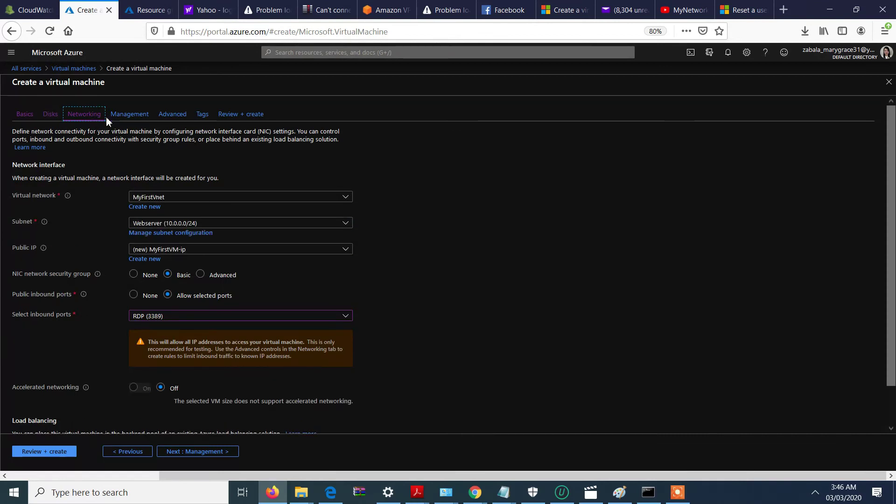
click(202, 200)
click(201, 200)
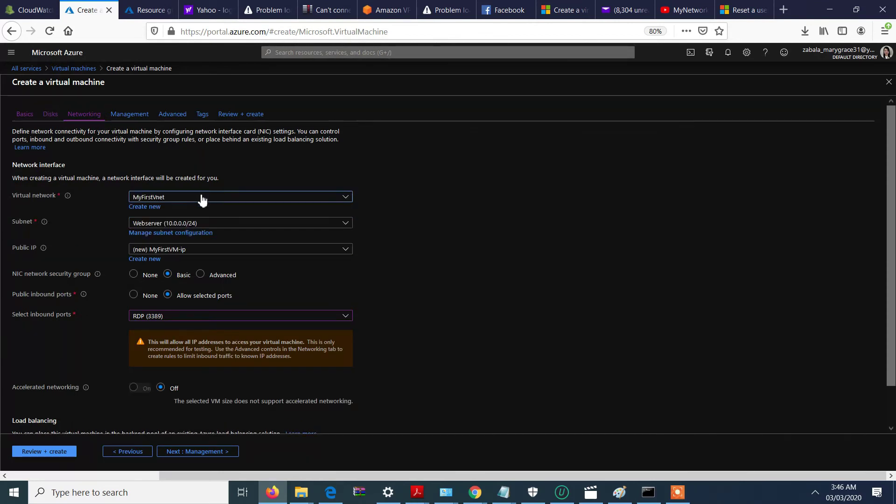
click(376, 178)
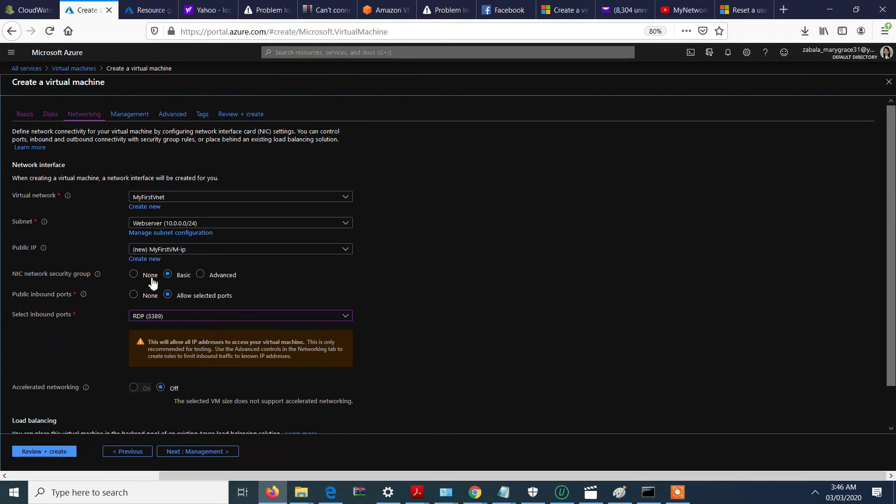
Step: Check the public IP choices for the network interface and look over the remaining networking settings
click(169, 252)
click(171, 252)
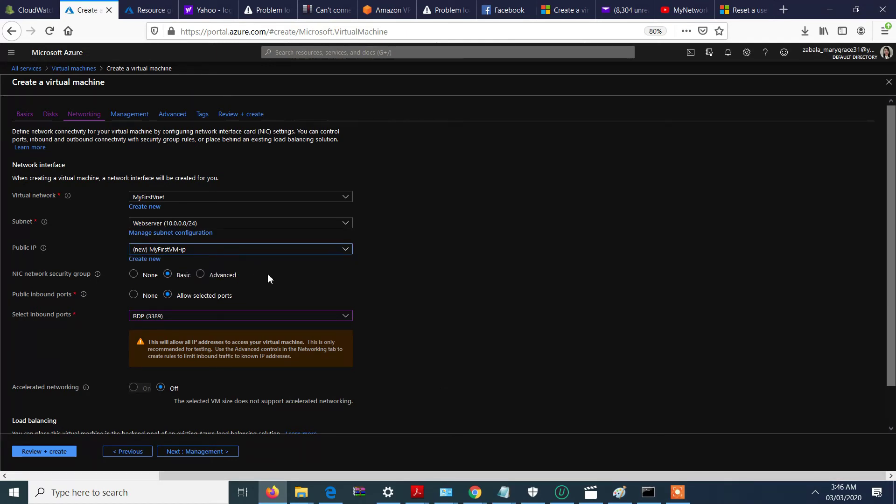
click(432, 229)
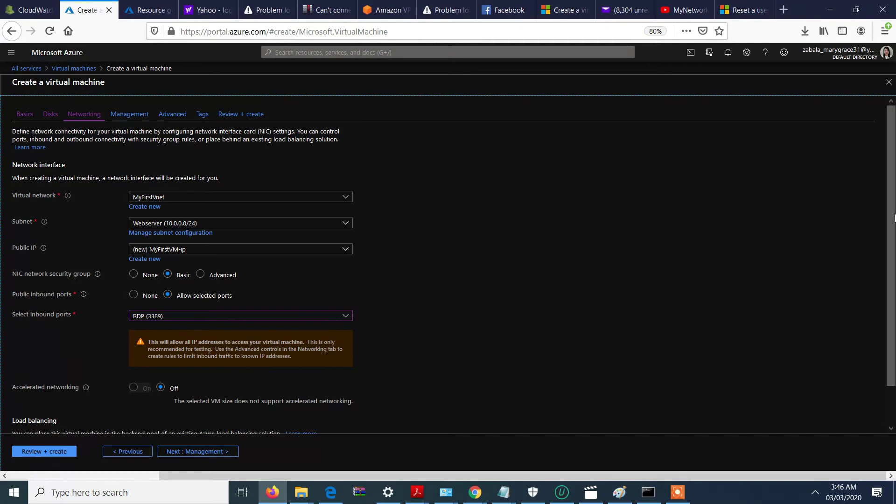
scroll(134, 410, down, 2)
scroll(135, 409, up, 2)
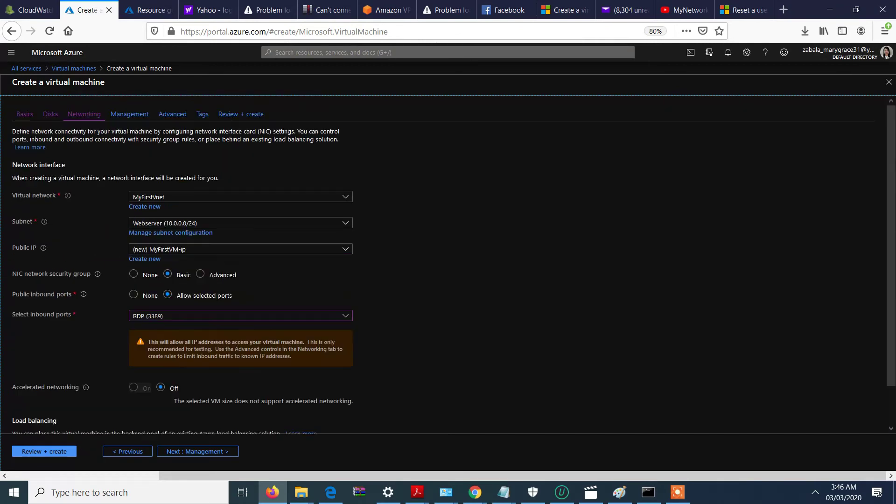
Step: Go through the management, advanced and tags settings with their defaults kept, and create the virtual machine from the final review
click(133, 114)
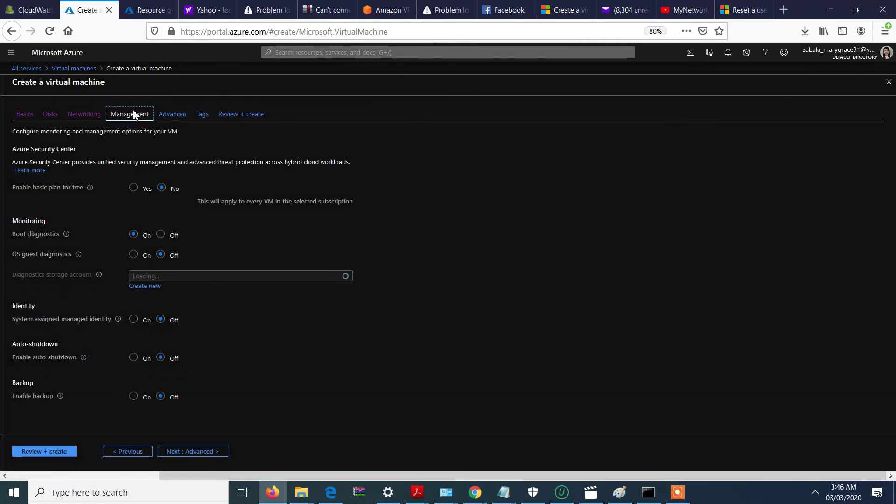
click(168, 116)
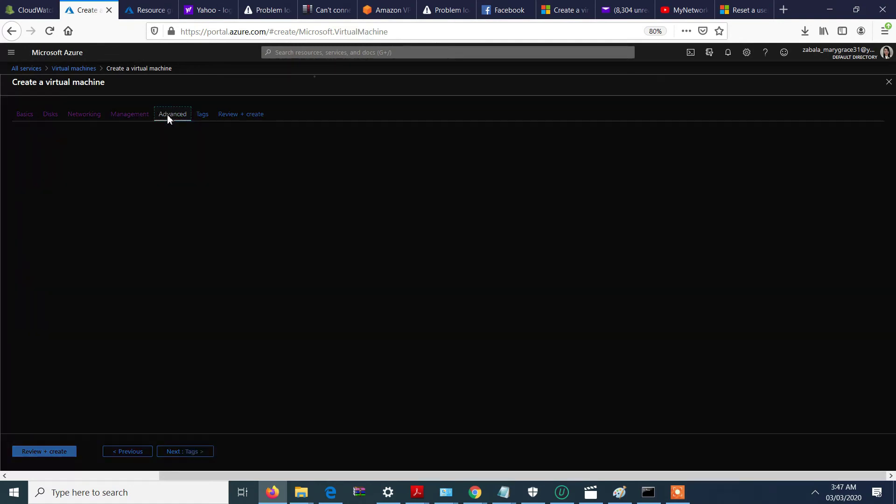
click(201, 116)
click(238, 113)
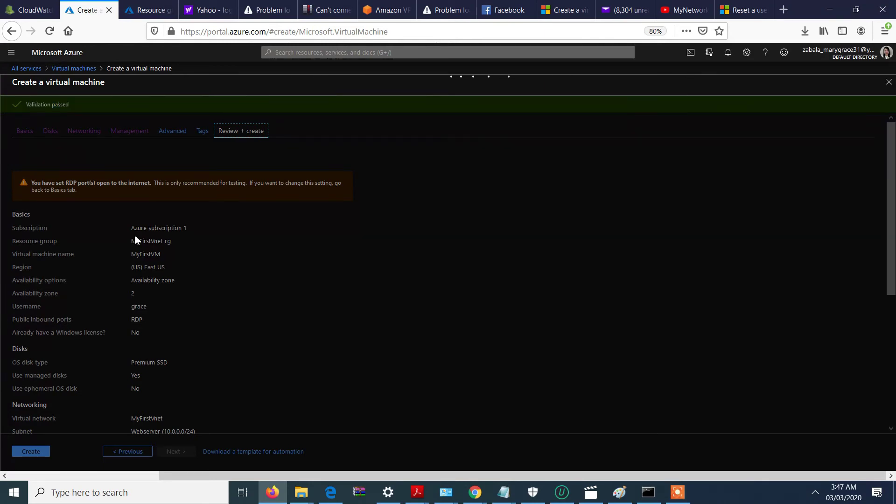
click(31, 452)
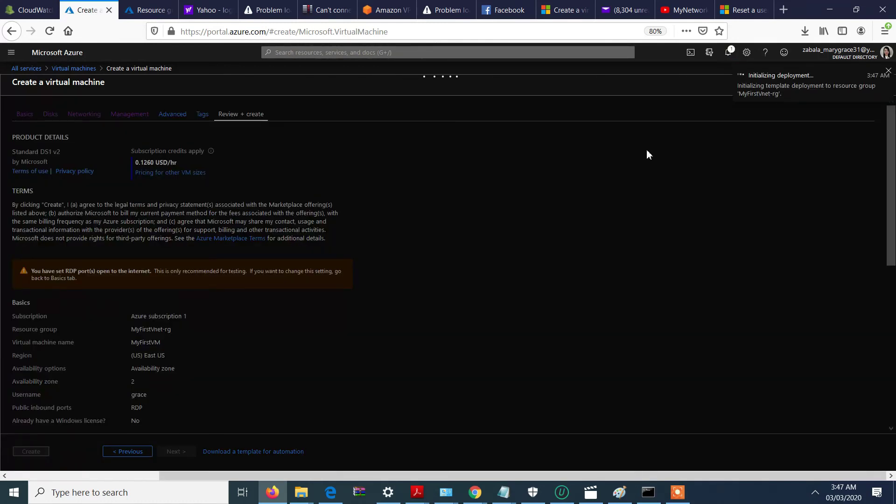
Step: Open resource group MyFirstVnet-rg and check the virtual machine deployment's progress in the notifications
click(729, 54)
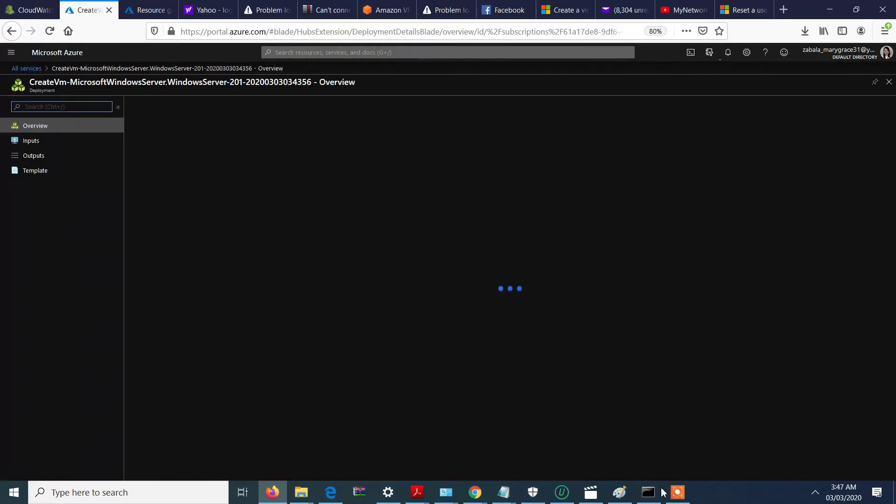
click(639, 450)
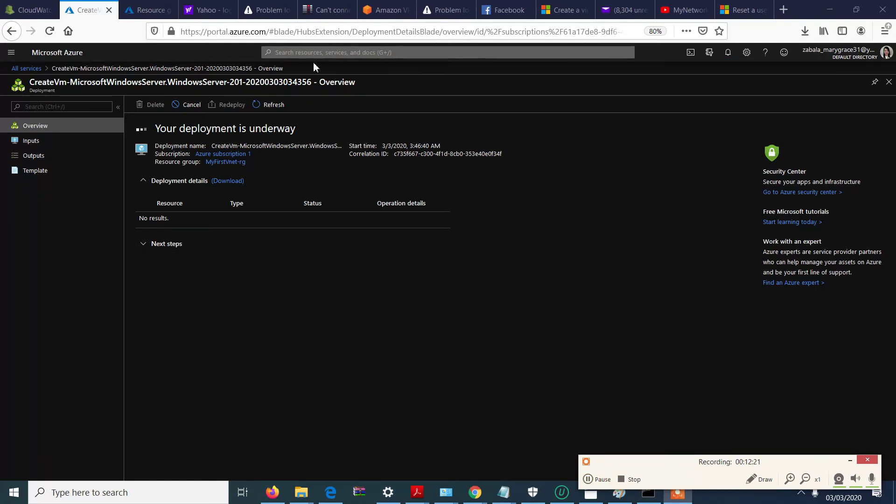
click(300, 53)
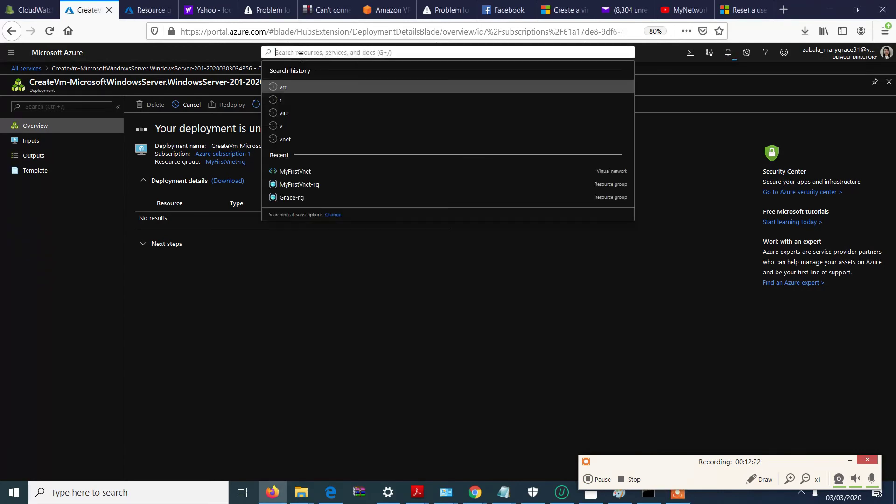
click(302, 186)
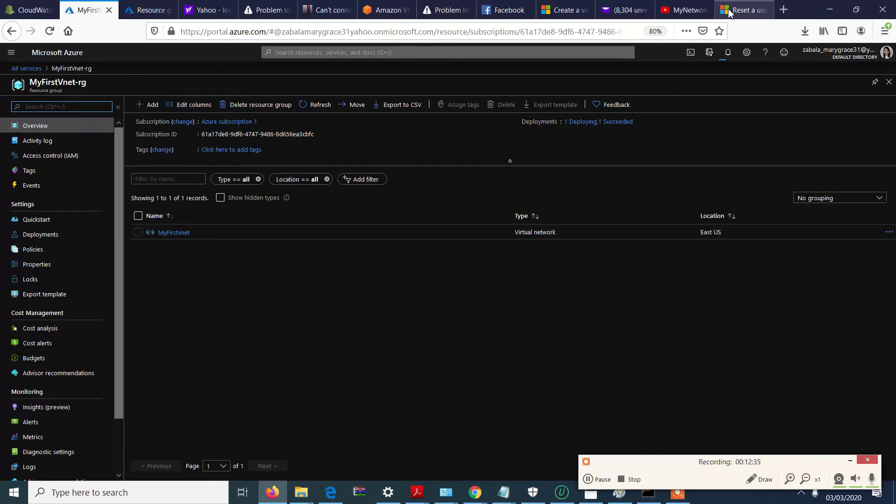
click(727, 53)
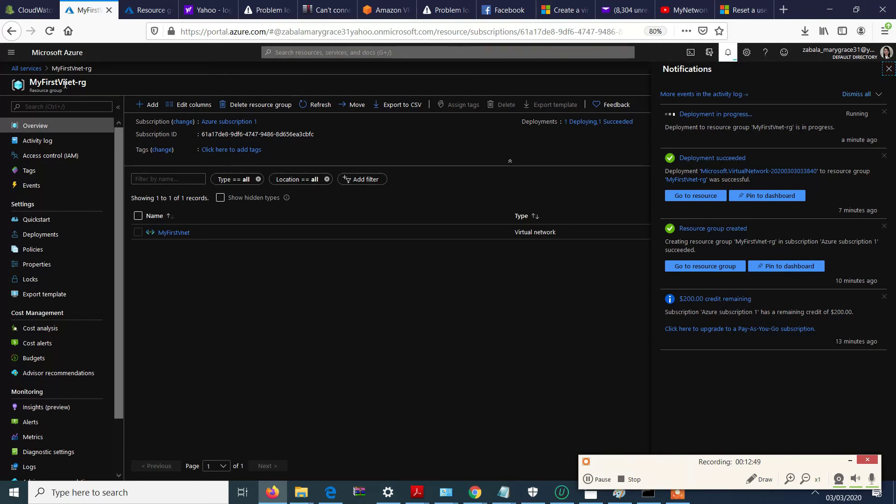
click(889, 69)
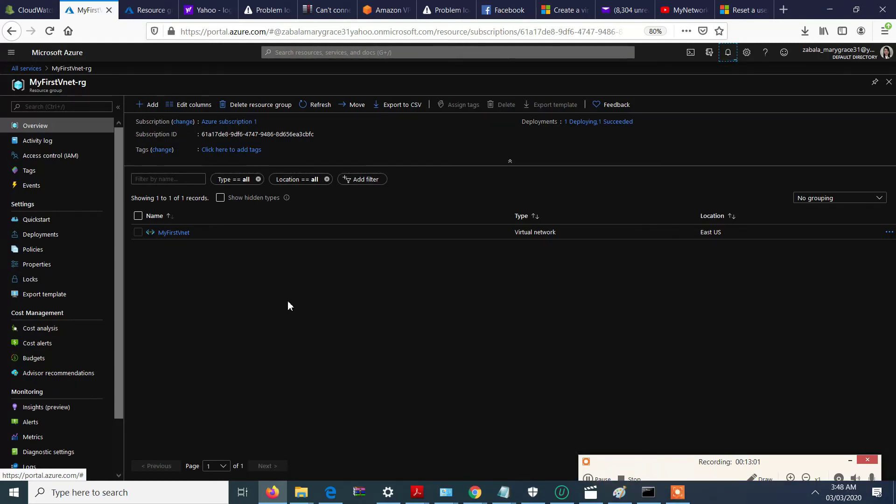
click(310, 275)
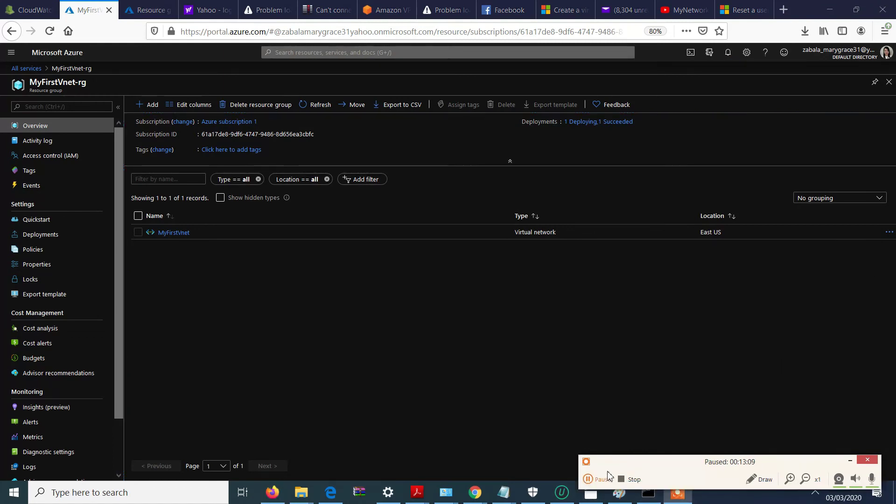
Step: Open the deployed MyFirstVM from its notification and again from MyFirstVnet-rg's resource list, and copy its public IP address
click(728, 52)
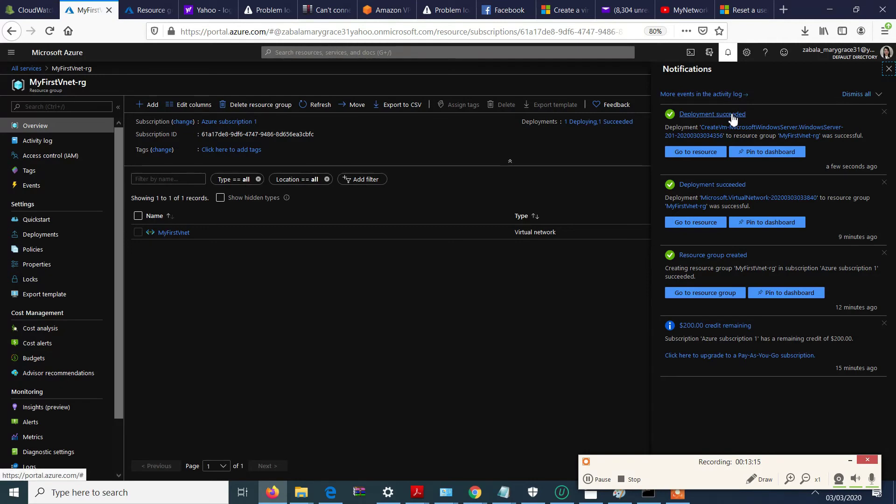
click(681, 150)
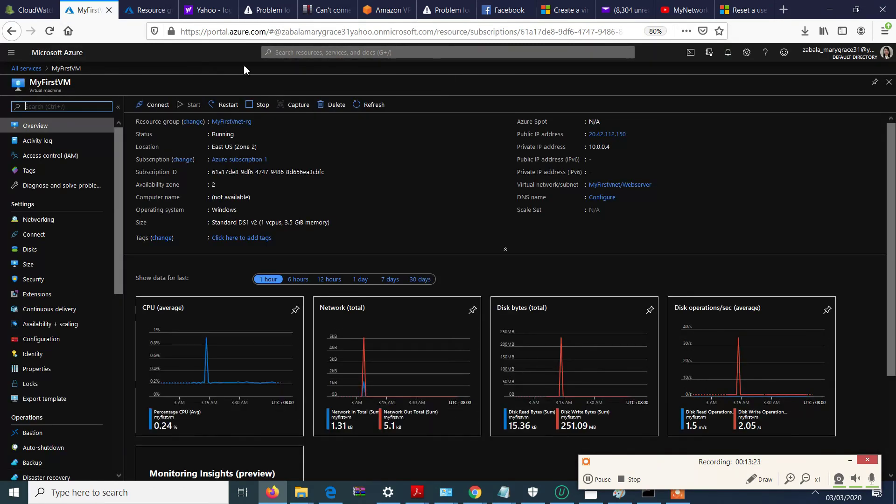
click(463, 53)
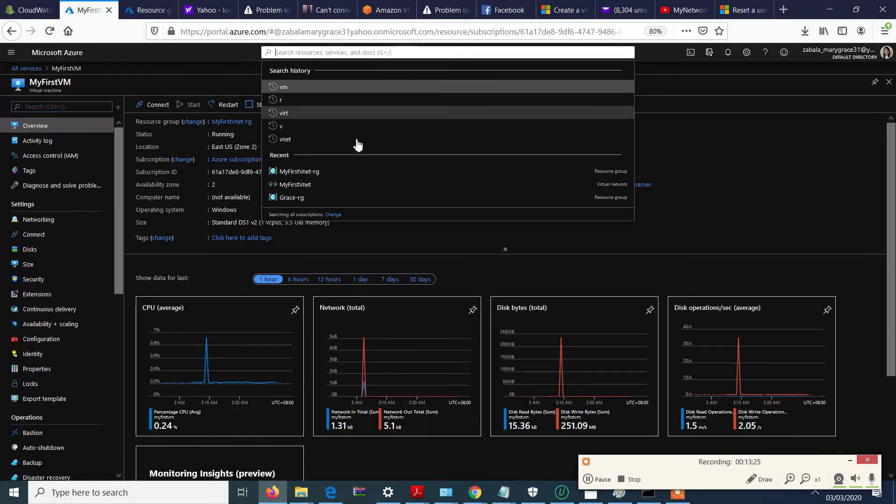
click(313, 174)
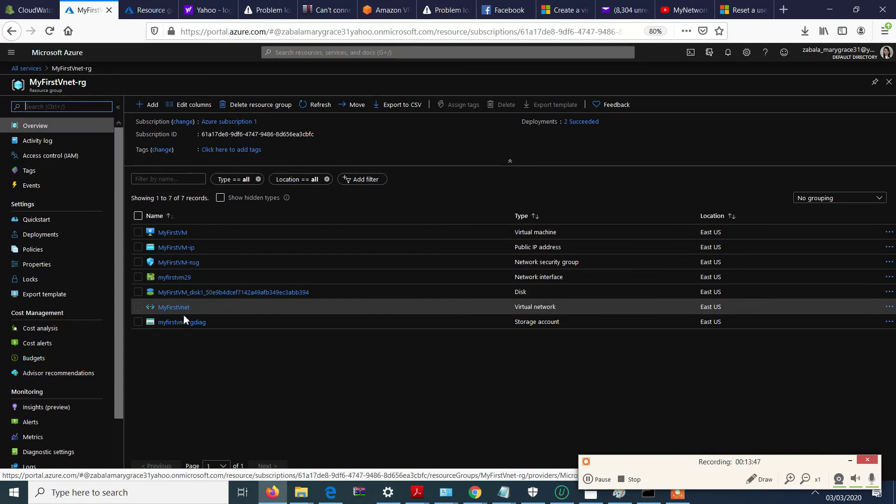
click(185, 233)
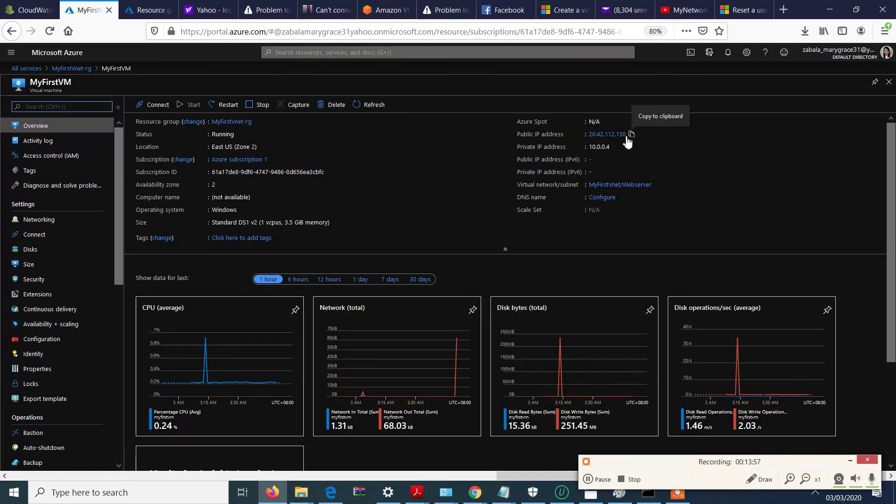
click(631, 135)
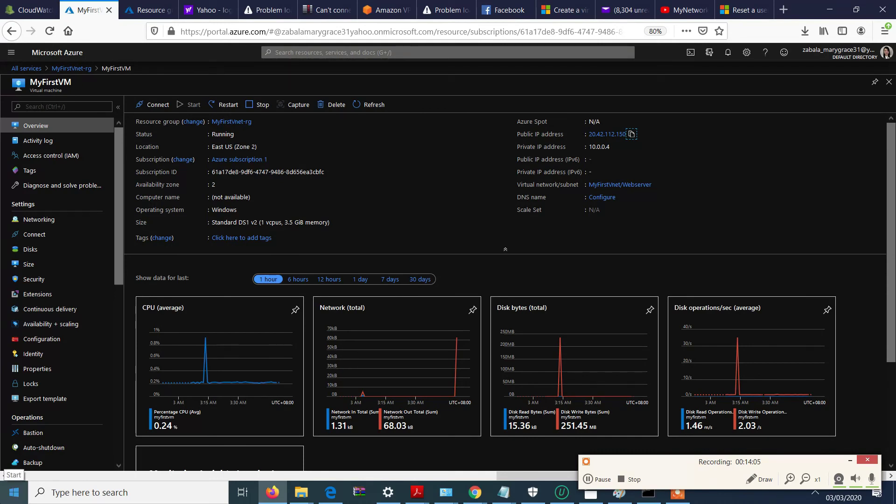
Step: Switch to Remote Desktop Connection and start a connection to the copied address 20.42.112.150
key(super)
text(rdp)
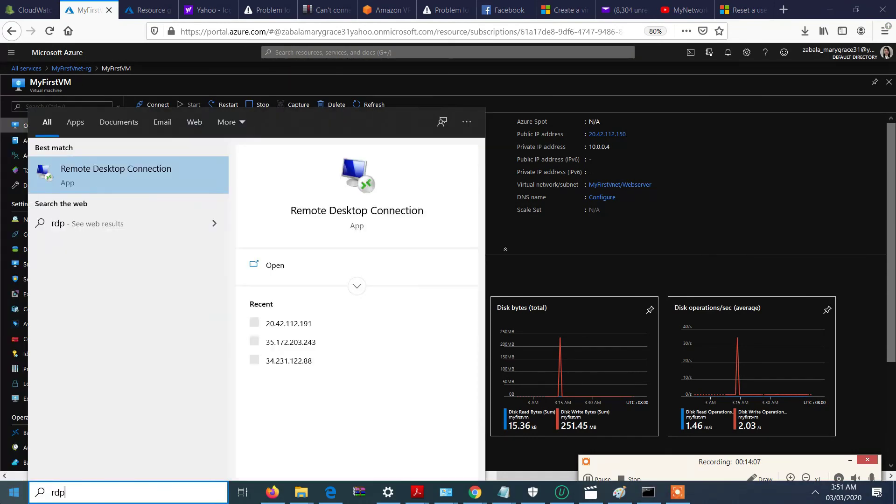
click(159, 182)
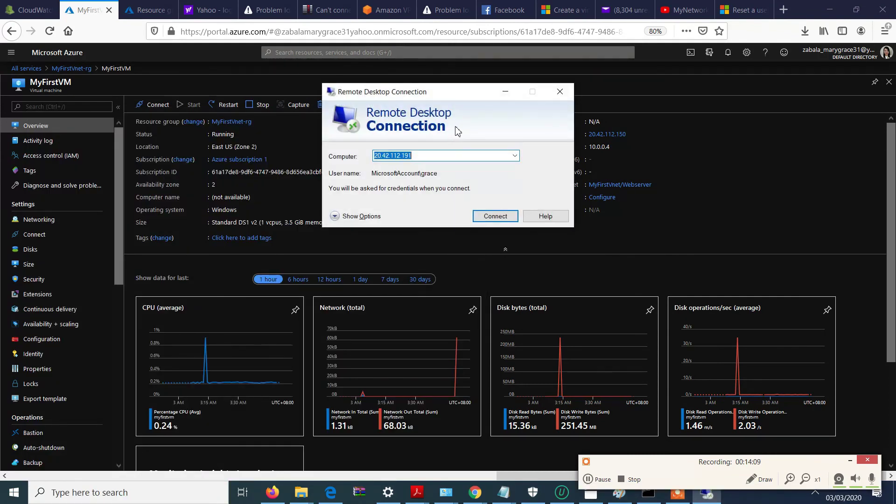
key(ctrl+v)
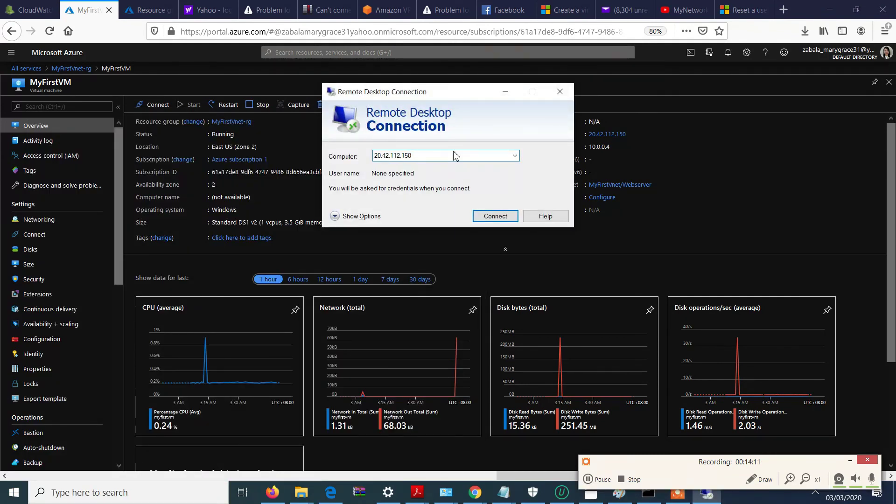
click(487, 220)
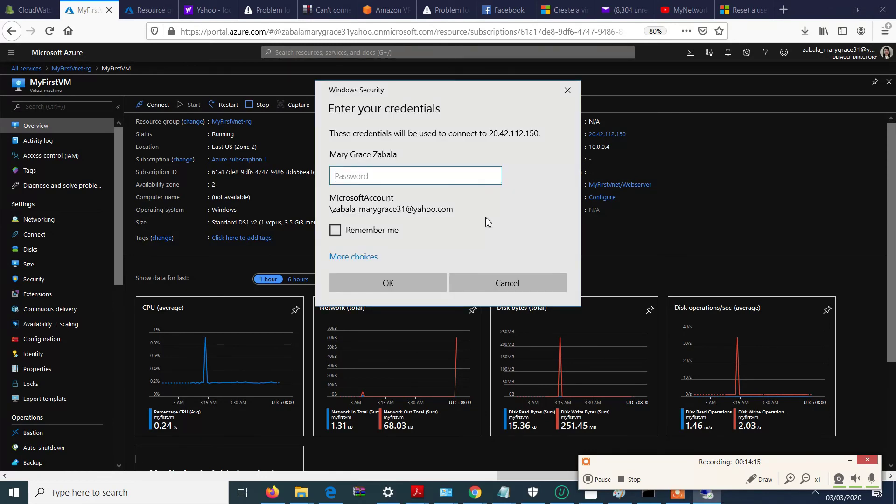
Step: Sign in with a different account using the administrator's username and password, and accept the untrusted certificate
click(343, 257)
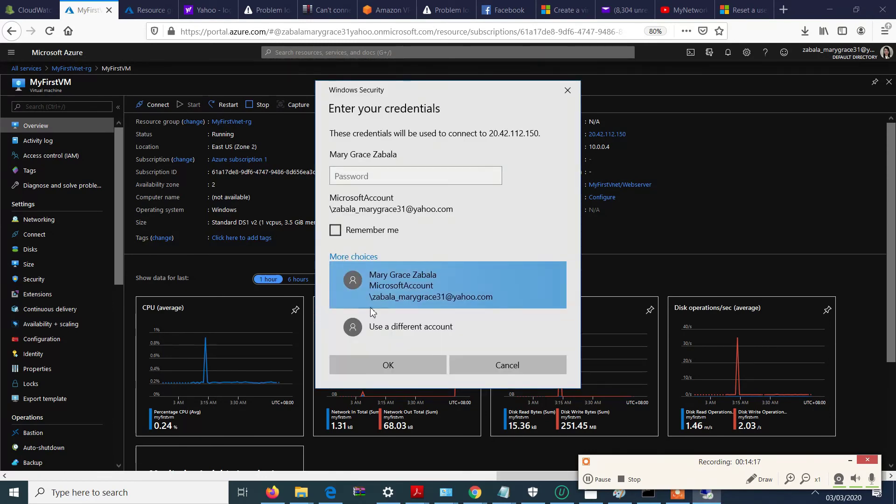
click(370, 327)
text(grace)
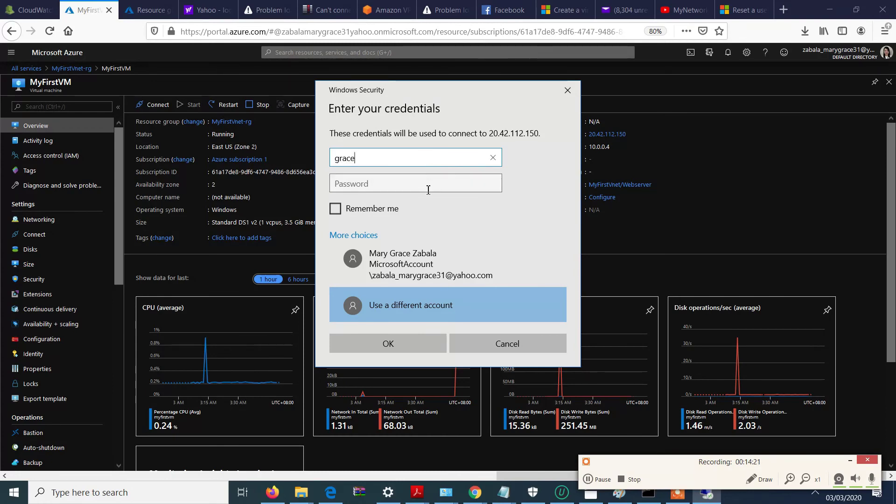
click(428, 190)
text(********)
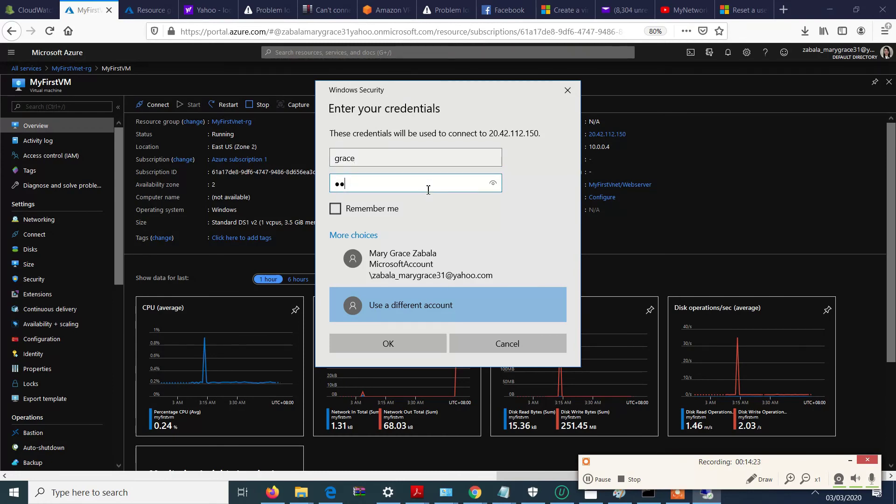
text(*******)
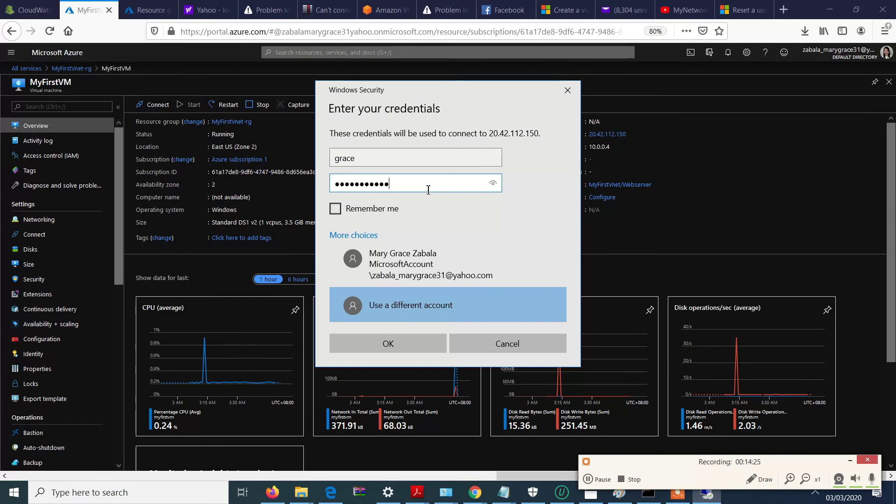
text(***)
key(Return)
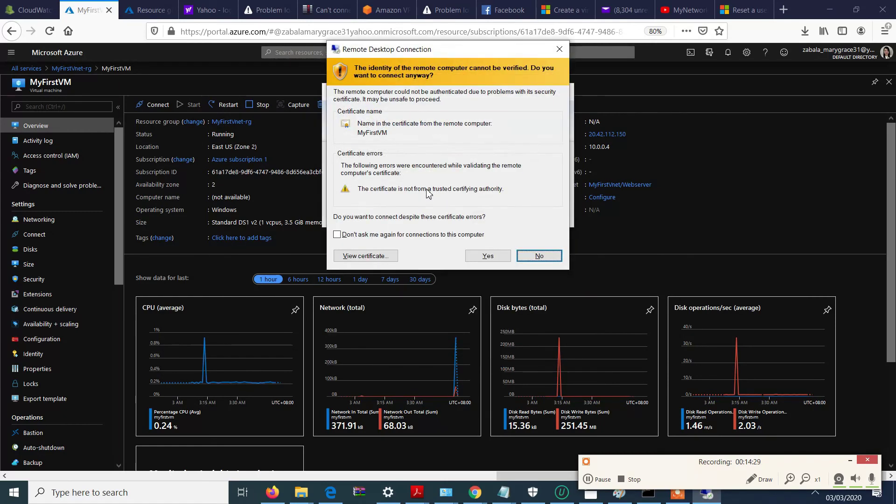
click(488, 256)
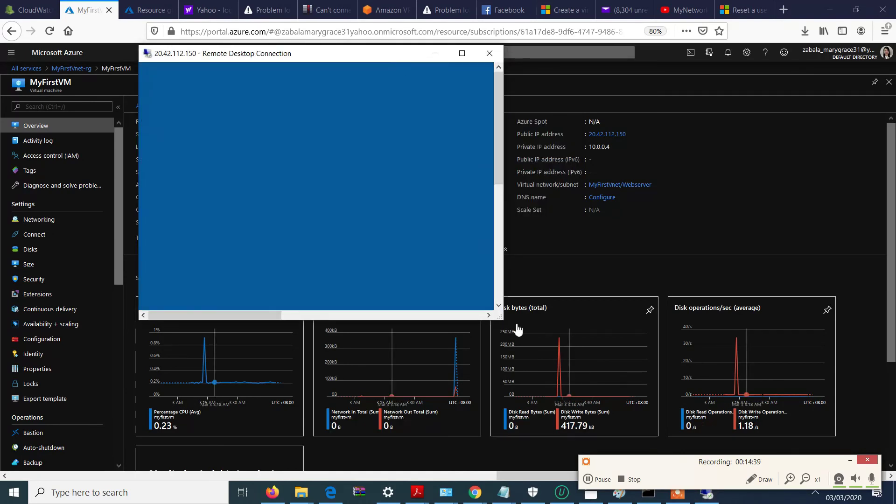
Step: Enlarge the remote desktop window, try it in full screen, and reposition it as a window showing the remote taskbar
drag(500, 318, 881, 428)
click(840, 53)
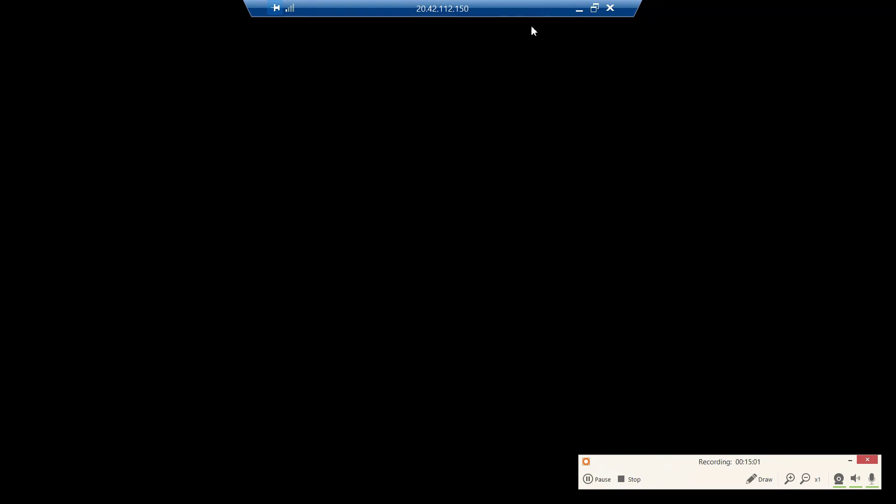
double_click(536, 14)
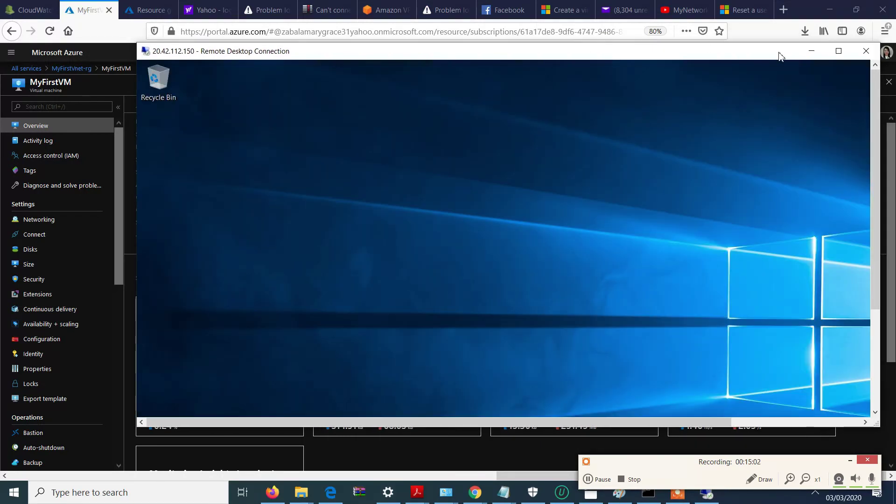
click(839, 51)
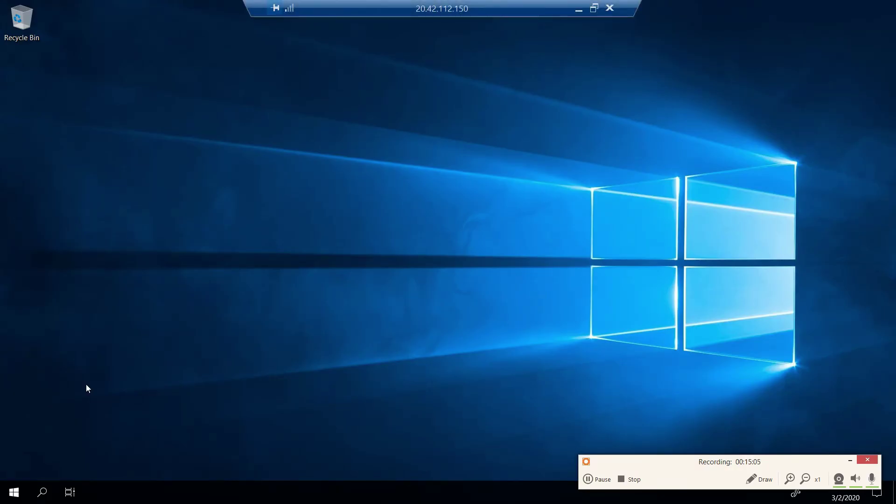
double_click(508, 4)
drag(513, 52, 428, 55)
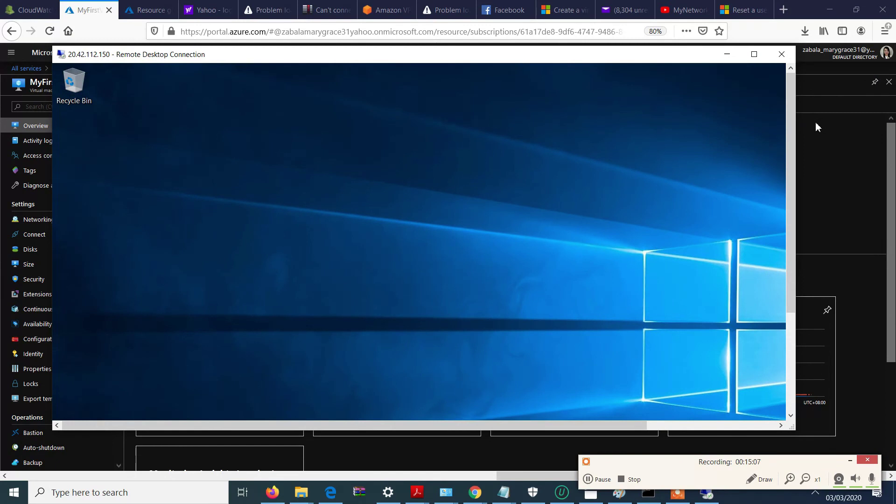
drag(791, 135, 785, 316)
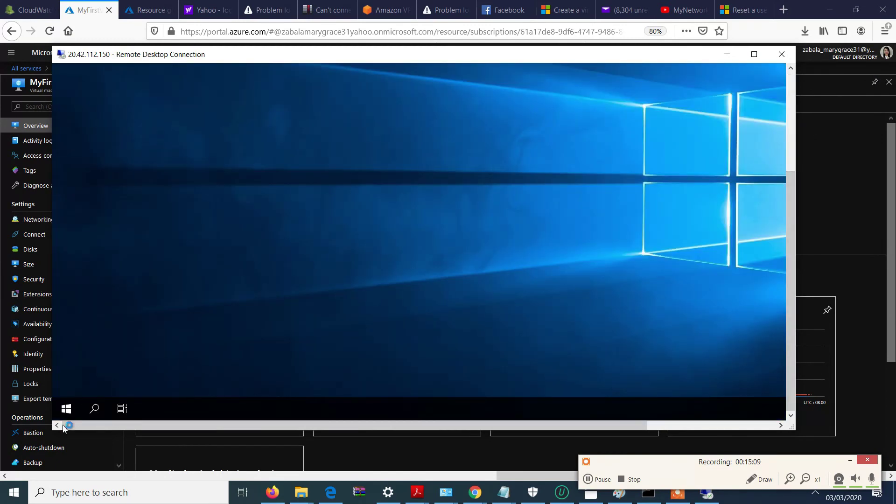
Step: Show the remote session in full screen and allow the VM to be discoverable by other devices on its network
click(67, 412)
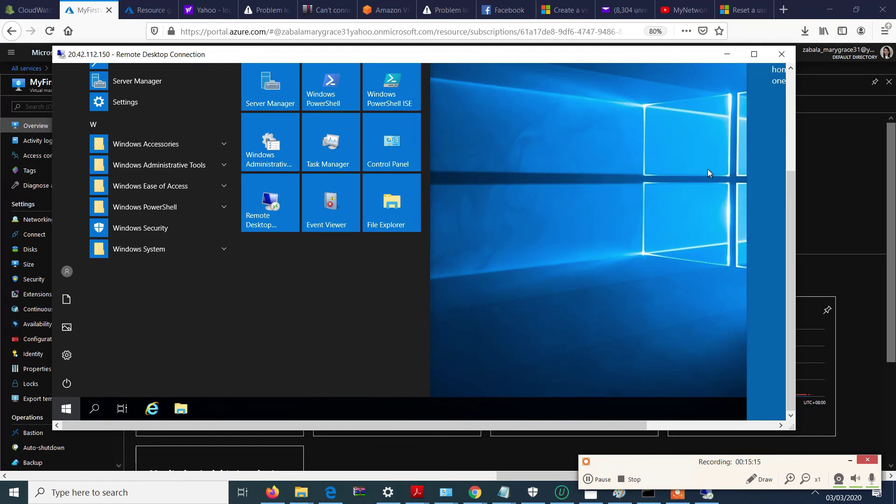
click(762, 55)
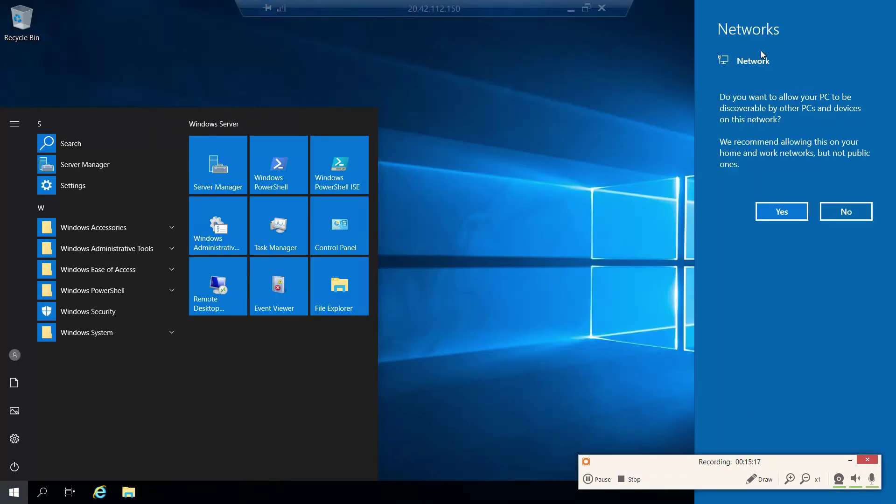
click(791, 220)
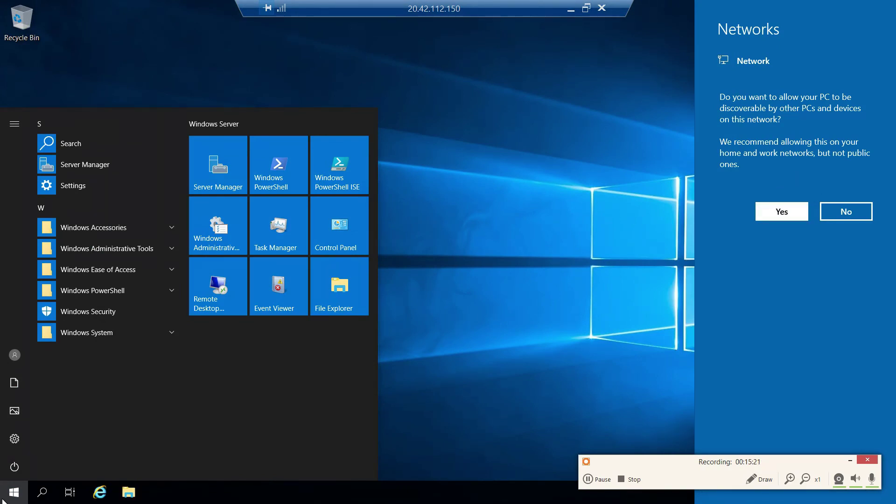
Step: Return the remote session to a window and bring the remote taskbar into view
click(586, 8)
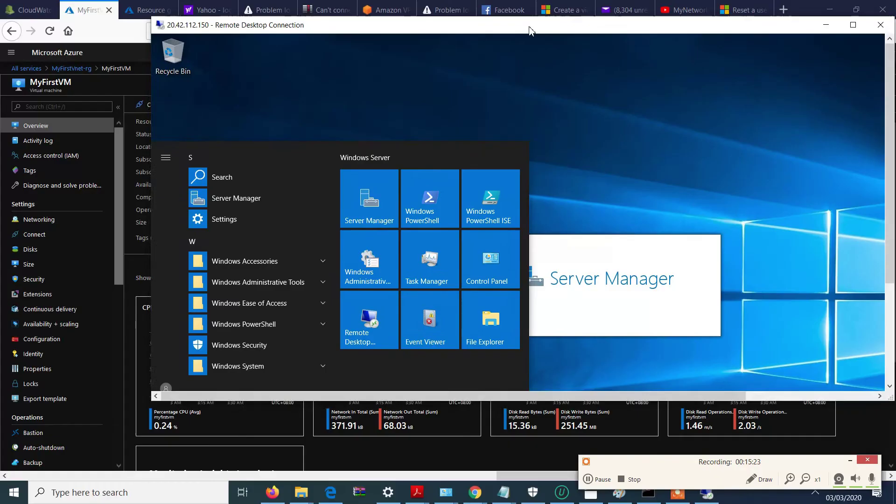
drag(526, 26, 526, 25)
drag(887, 91, 887, 190)
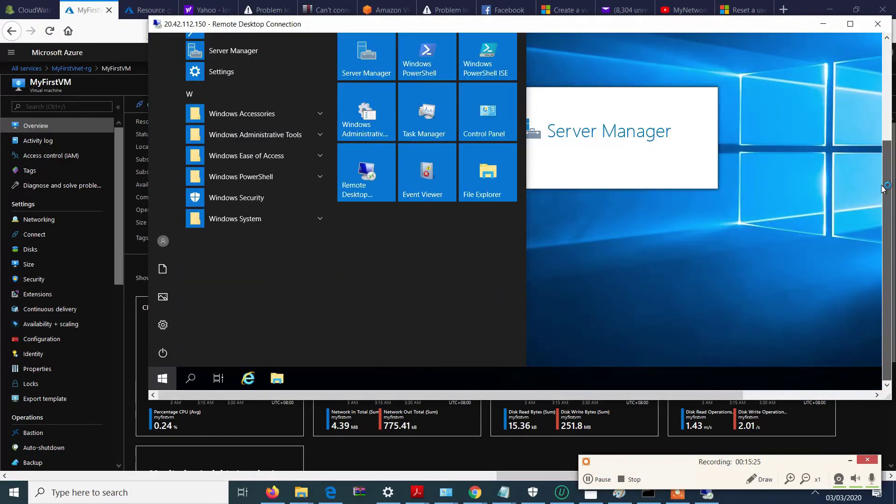
click(174, 366)
click(169, 376)
click(168, 379)
click(169, 379)
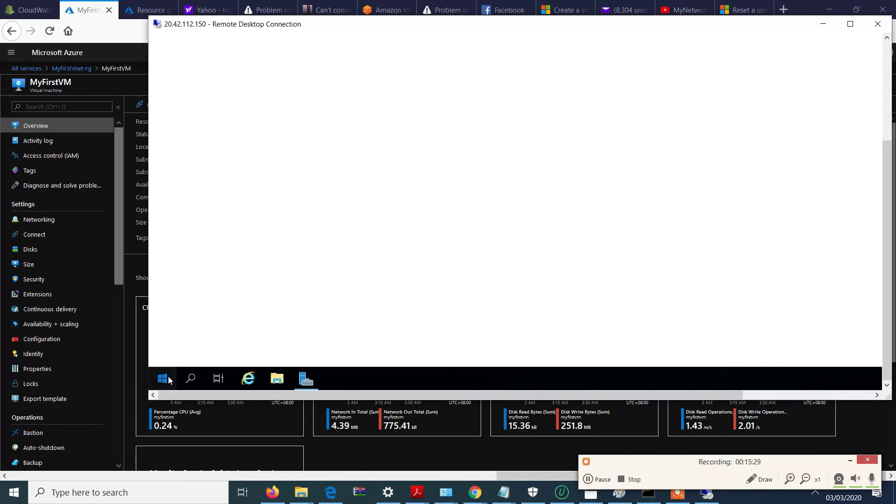
click(164, 381)
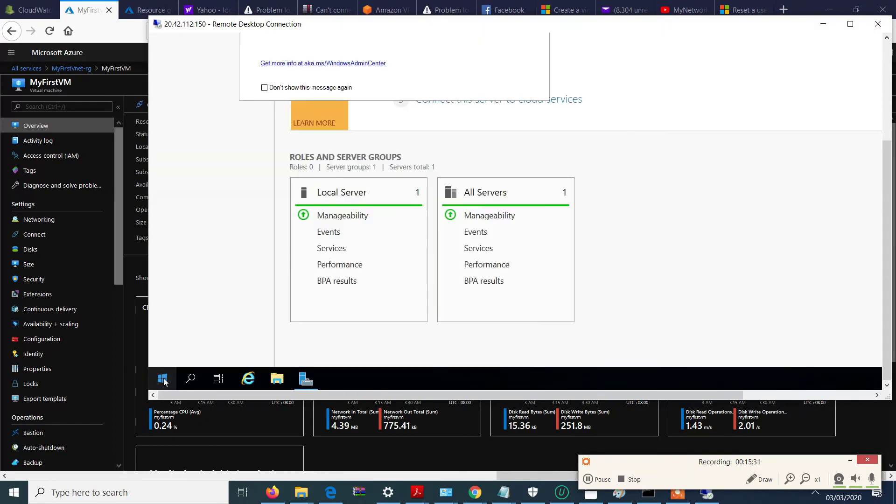
click(164, 382)
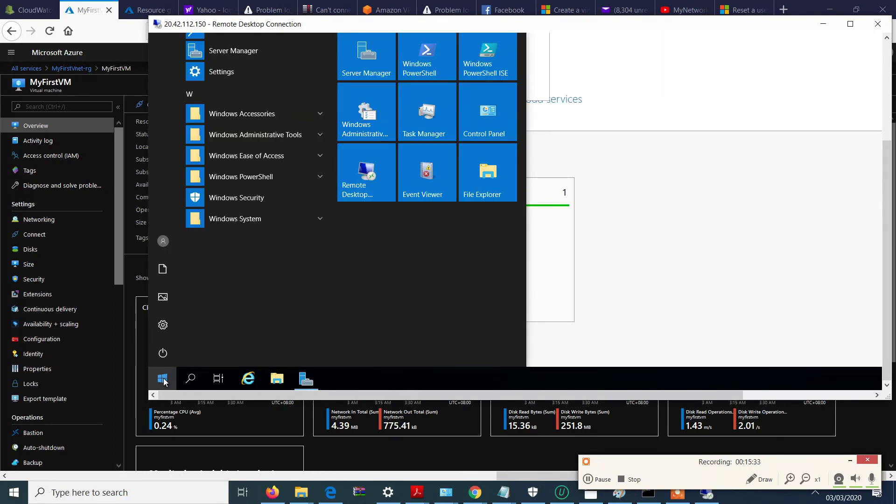
click(164, 382)
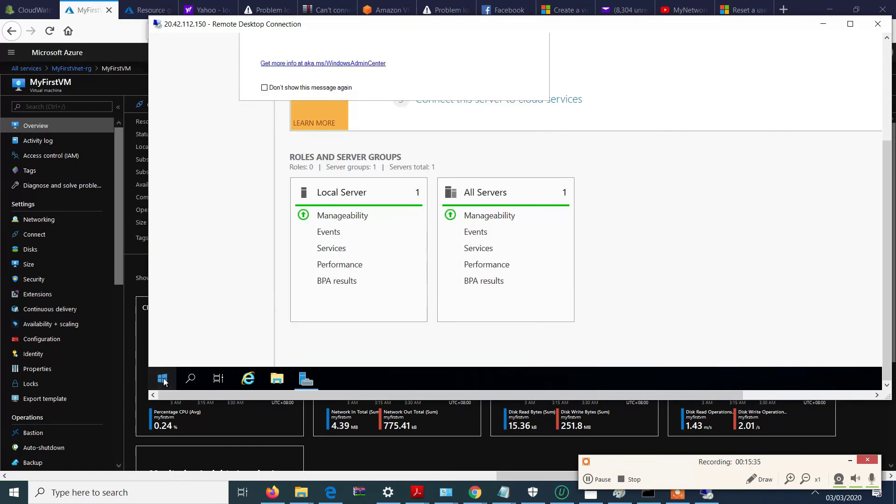
Step: Search the remote VM for cmd, launch Command Prompt, and show the session in full screen
click(191, 379)
text(c)
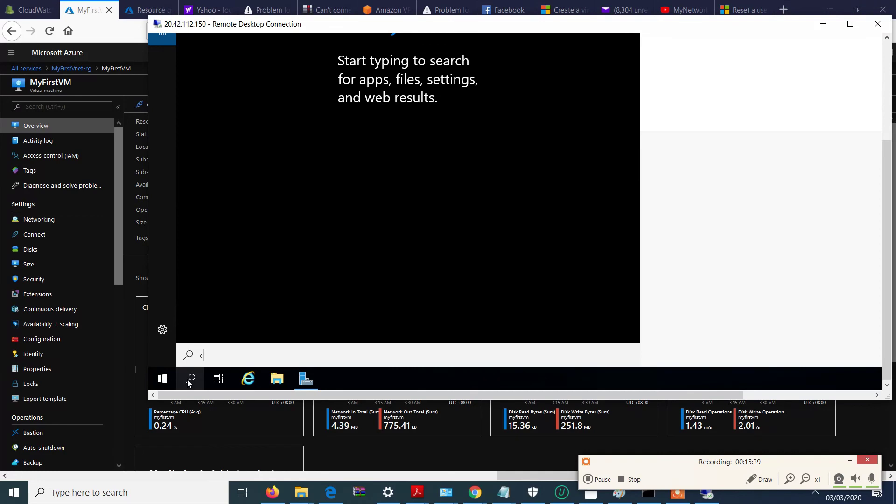
text(md)
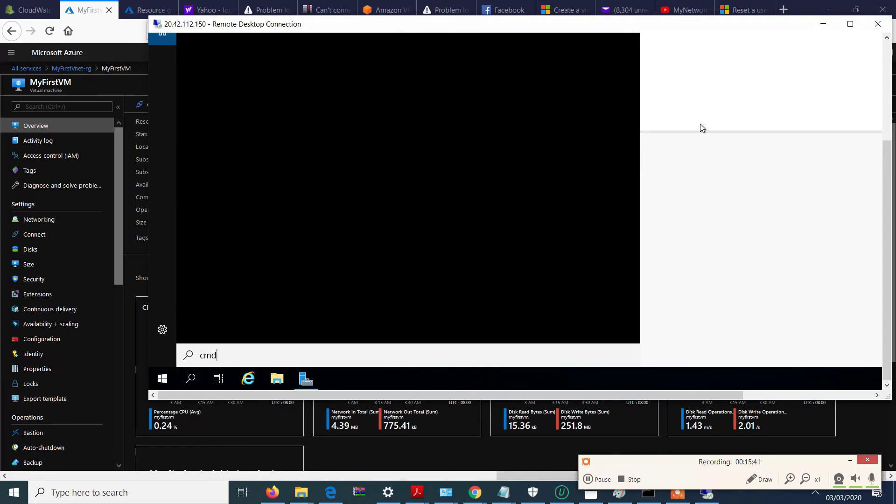
drag(888, 175, 890, 117)
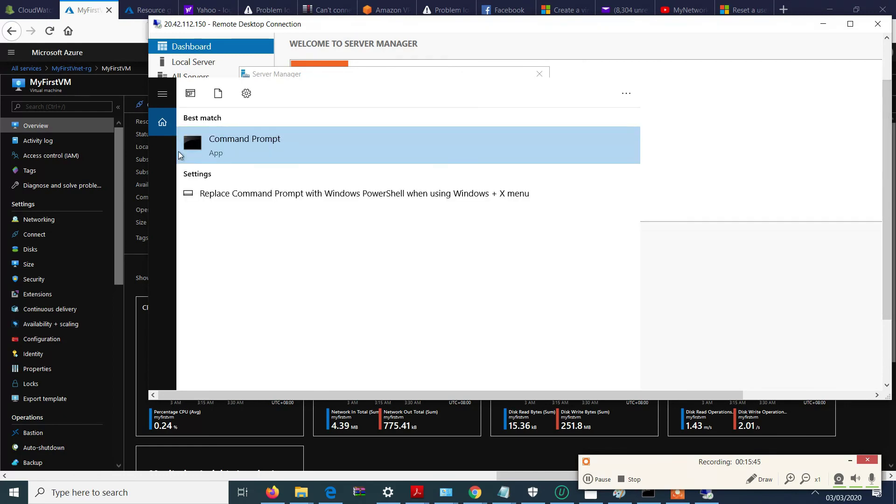
click(194, 147)
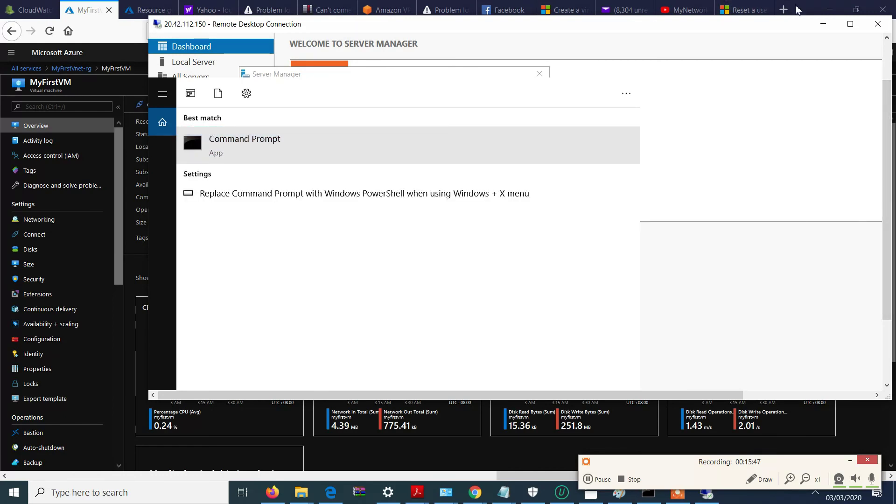
click(849, 25)
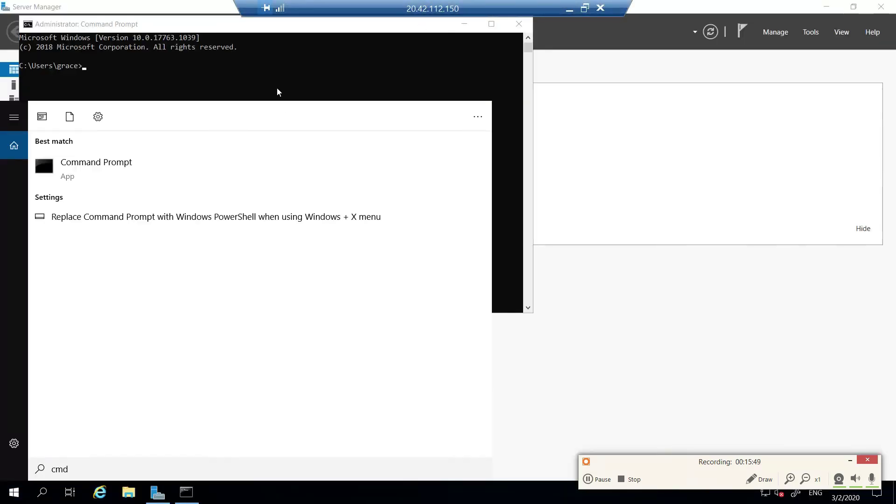
Step: Run ipconfig in the VM's Command Prompt to check its IP configuration
click(273, 65)
key(Escape)
text(ipcon)
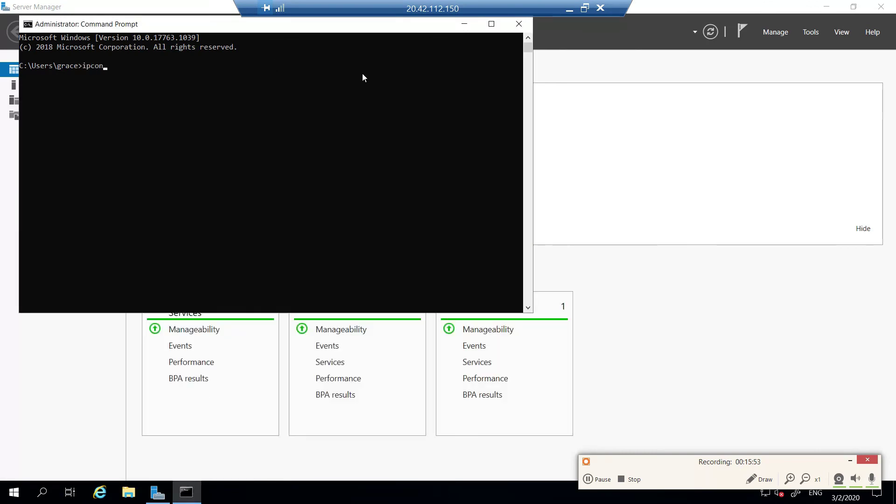
text(fig)
key(Return)
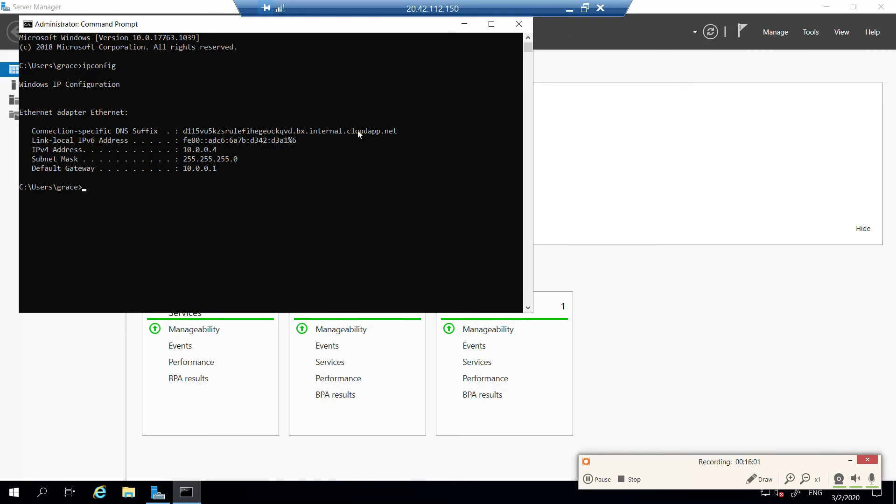
Step: Restore the maximized Server Manager to a smaller window and move it, and disconnect the remote session
click(718, 65)
double_click(816, 8)
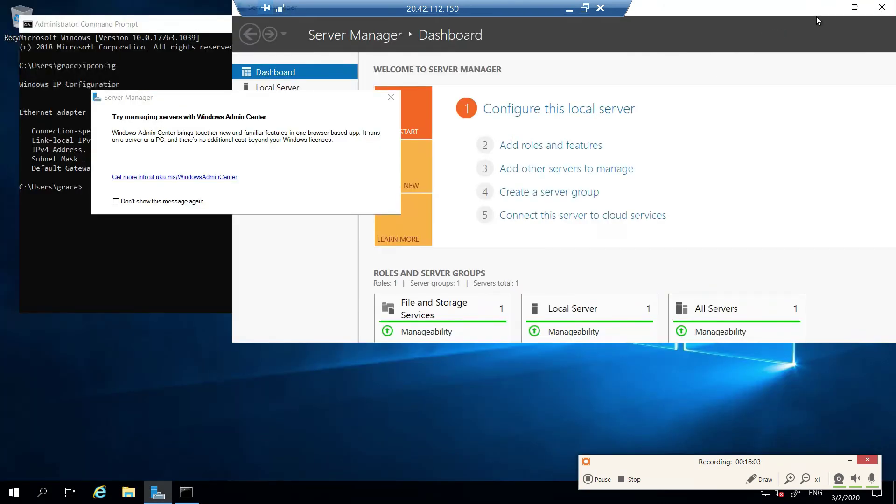
click(554, 34)
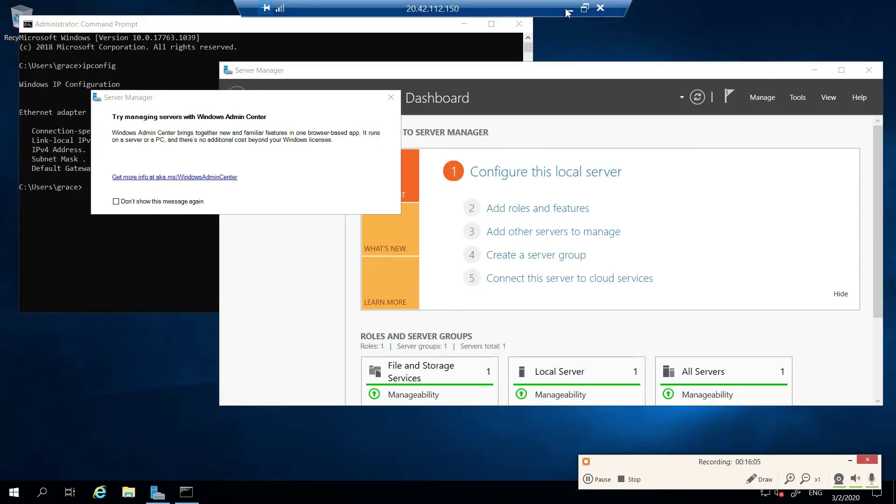
click(600, 8)
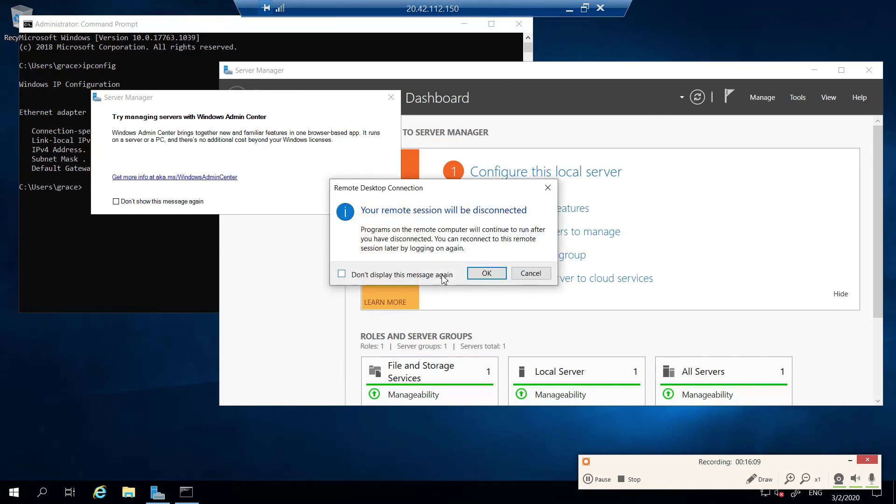
click(491, 277)
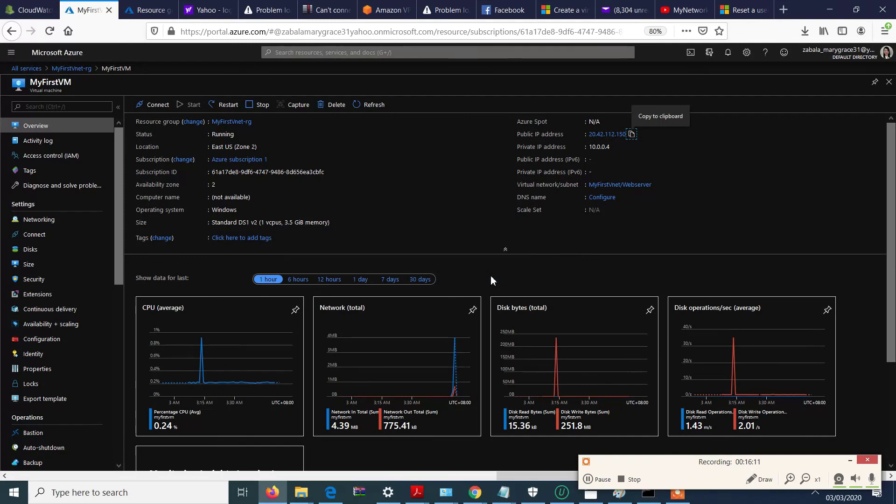